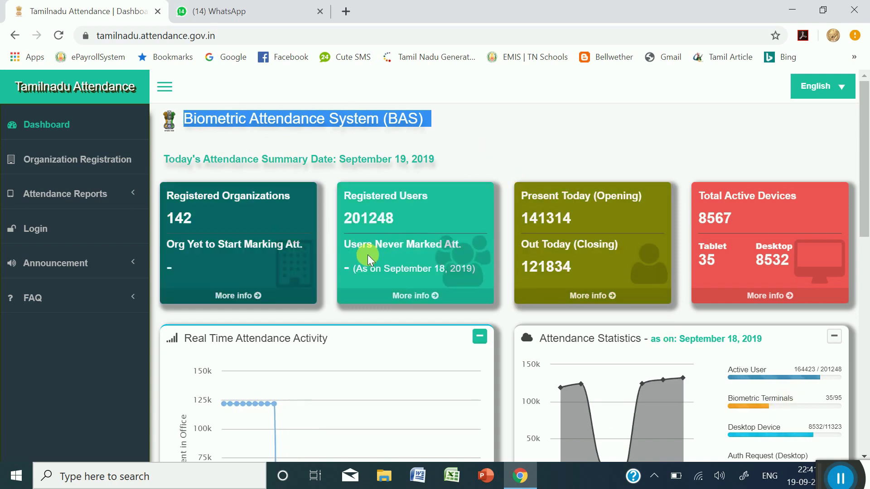
- Clear the text selection on the BAS dashboard title to view the attendance summary
{"action": "left_click", "coordinate": [233, 144]}
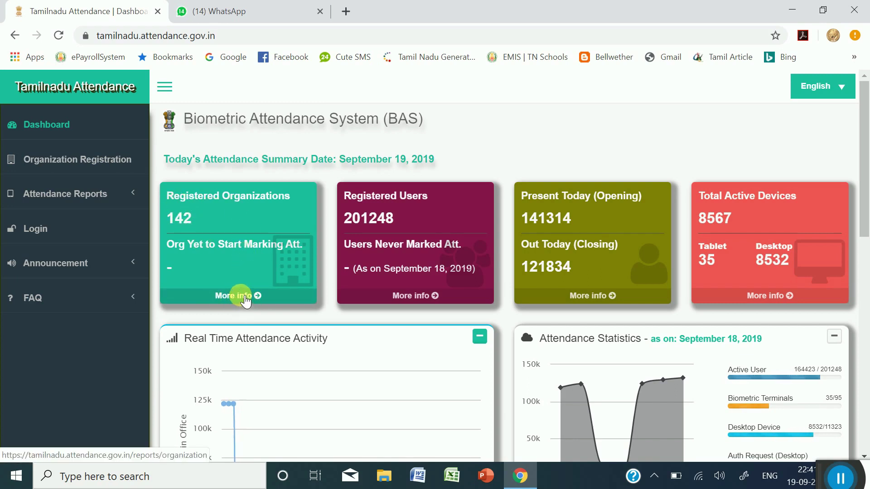
- Open the Registered Organizations report and scroll through its in, out and stay times
{"action": "left_click", "coordinate": [245, 299]}
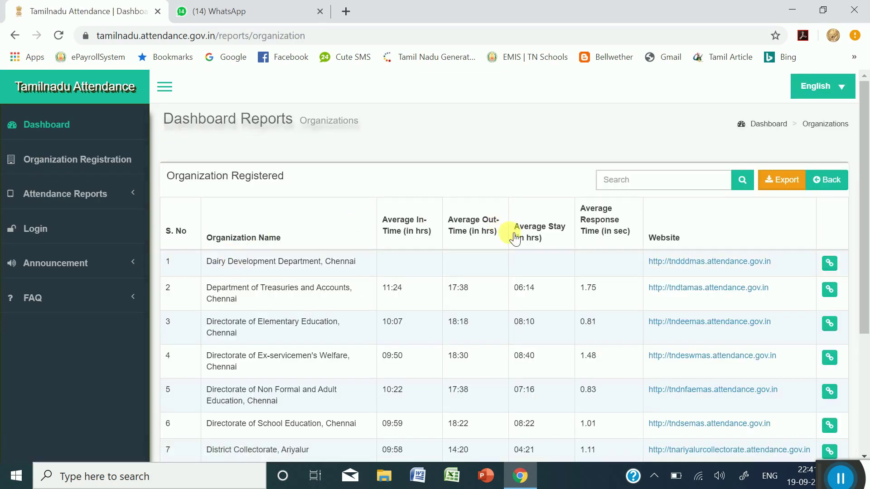
{"action": "scroll", "coordinate": [512, 233], "scroll_direction": "down", "scroll_amount": 2}
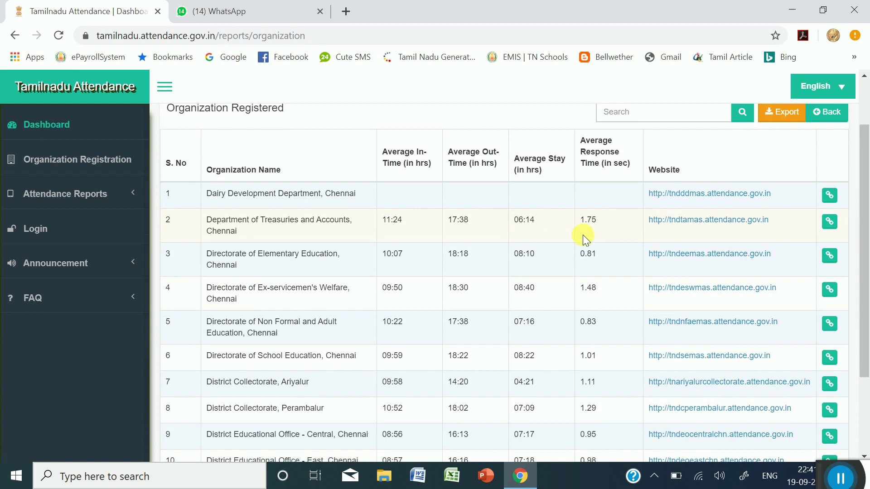
{"action": "scroll", "coordinate": [606, 234], "scroll_direction": "down", "scroll_amount": 2}
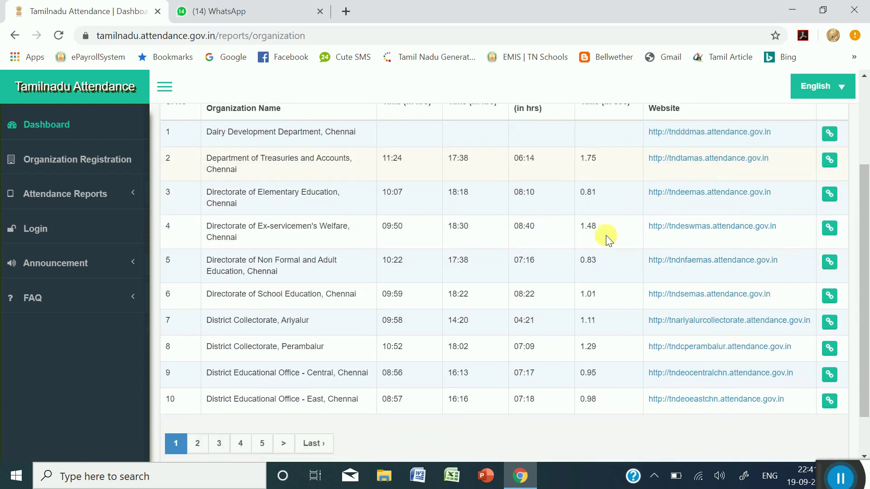
{"action": "scroll", "coordinate": [586, 248], "scroll_direction": "up", "scroll_amount": 3}
{"action": "scroll", "coordinate": [587, 248], "scroll_direction": "down", "scroll_amount": 4}
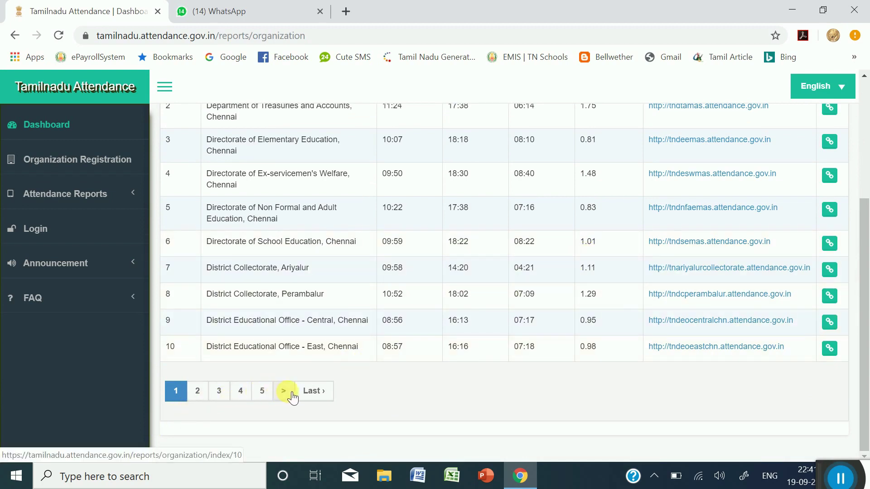
{"action": "scroll", "coordinate": [529, 295], "scroll_direction": "up", "scroll_amount": 4}
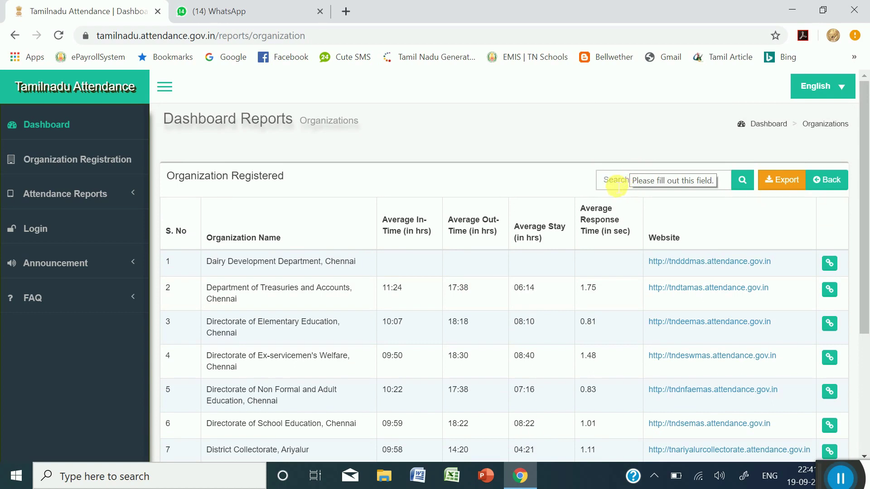
- Search the organizations for 'thoothukudi' and open the District Educational Office's site
{"action": "left_click", "coordinate": [617, 186]}
{"action": "type", "text": "thoothukudi"}
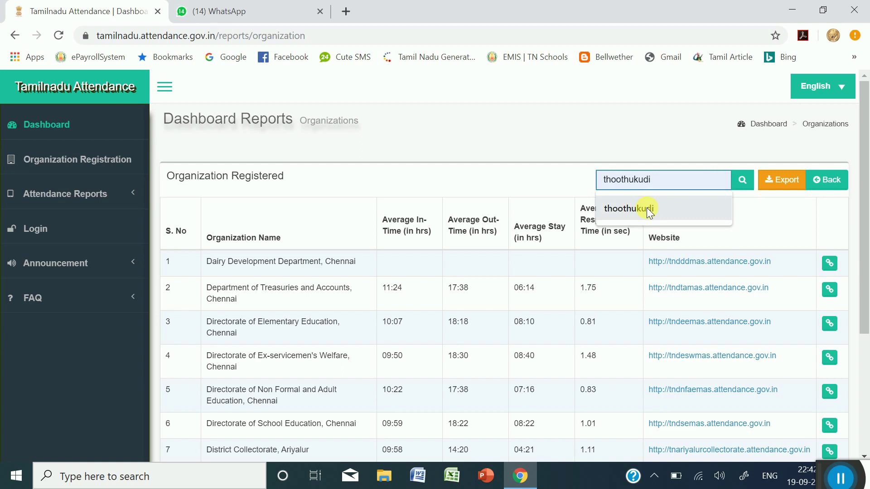
{"action": "left_click", "coordinate": [646, 209]}
{"action": "left_click", "coordinate": [742, 180]}
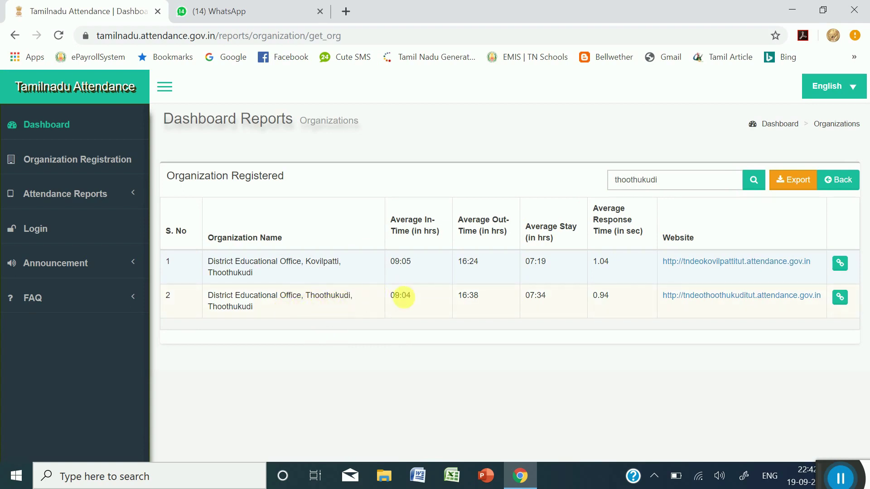
{"action": "left_click", "coordinate": [721, 301]}
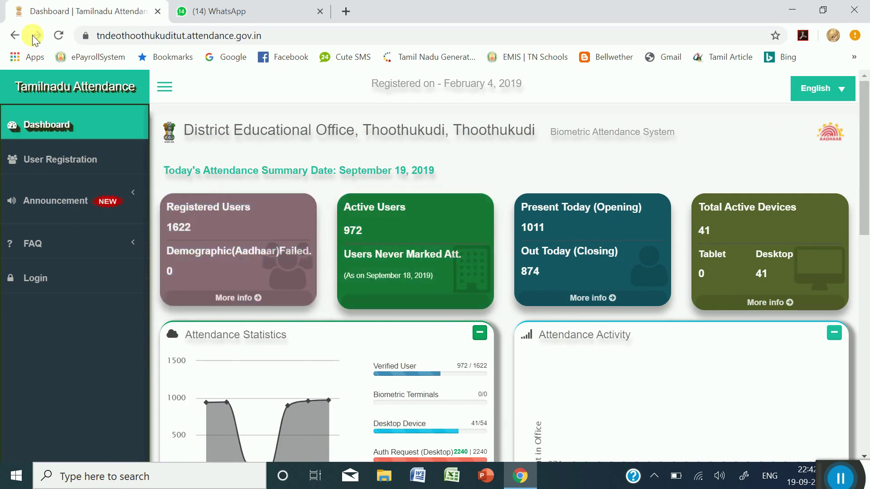
- Return to the thoothukudi results and select the office's row 2 website address
{"action": "left_click", "coordinate": [14, 35]}
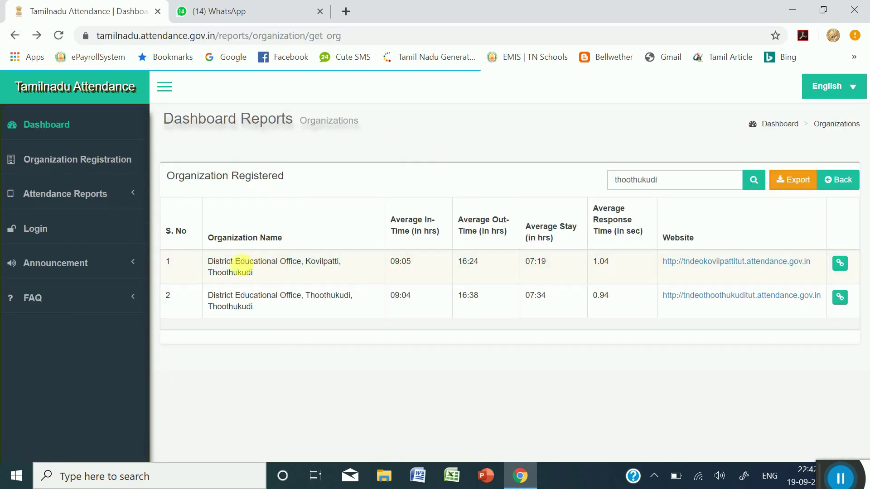
{"action": "left_click", "coordinate": [680, 187]}
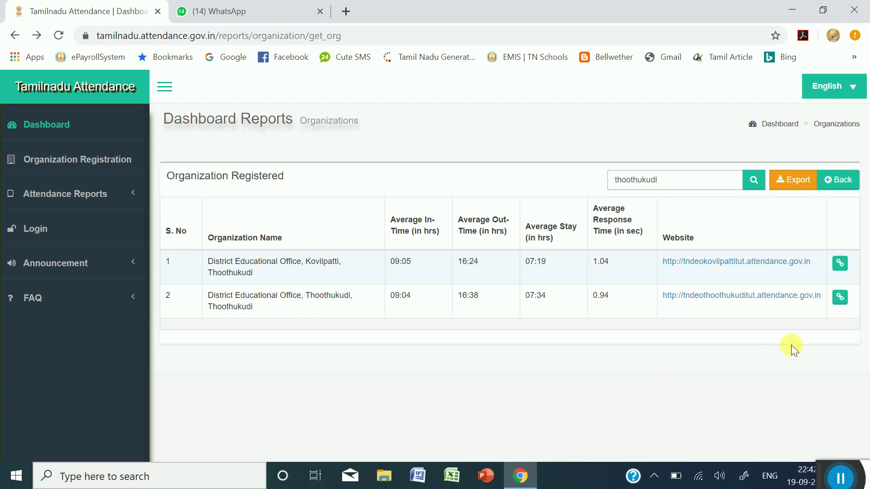
{"action": "left_click_drag", "start_coordinate": [823, 295], "coordinate": [665, 303]}
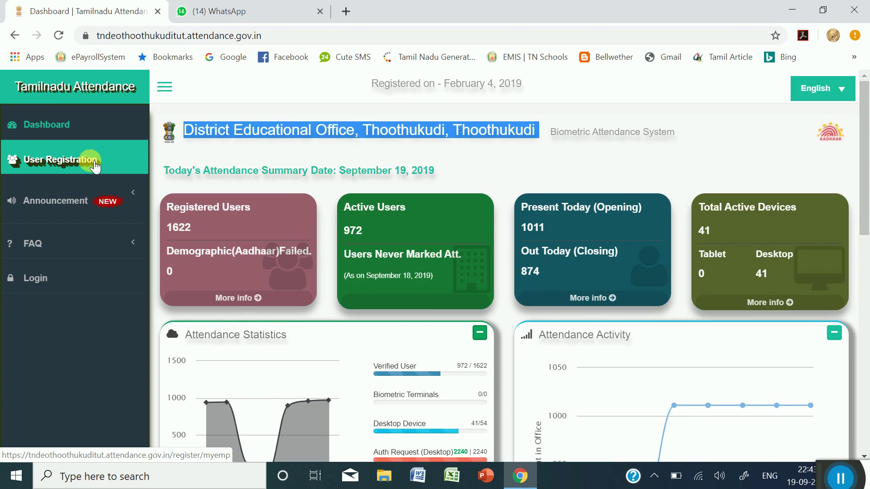
- Open User Registration, view Organization Details, then return to the Personal Details fields
{"action": "left_click", "coordinate": [94, 164]}
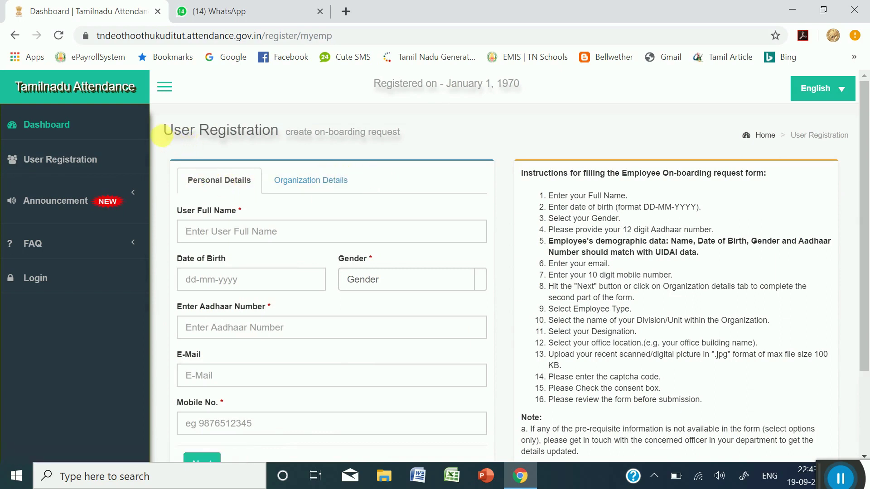
{"action": "left_click_drag", "start_coordinate": [171, 135], "coordinate": [186, 137]}
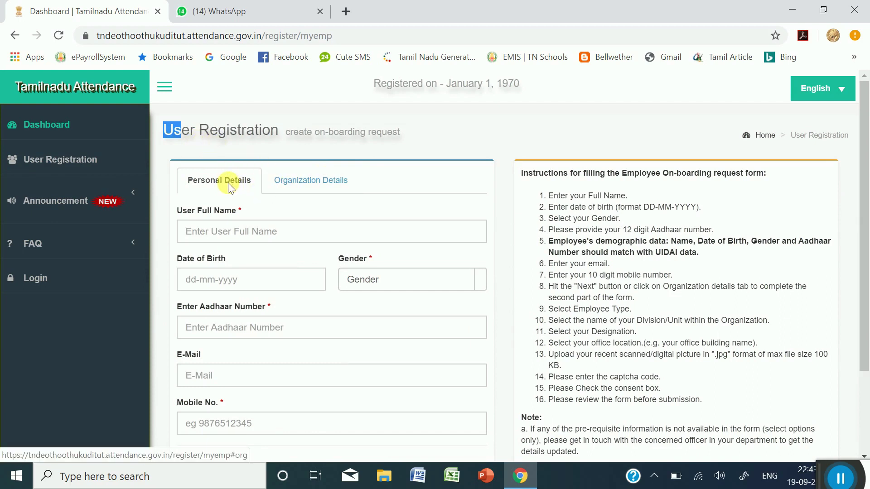
{"action": "left_click", "coordinate": [202, 189]}
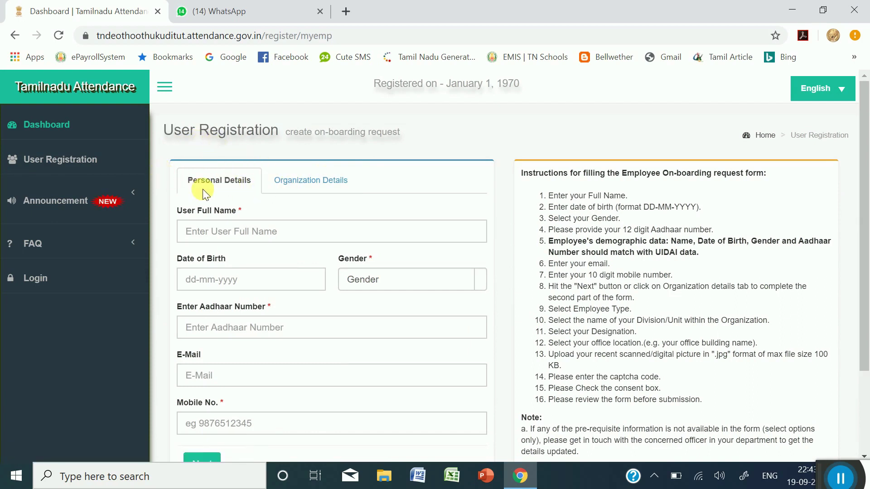
{"action": "left_click", "coordinate": [295, 184]}
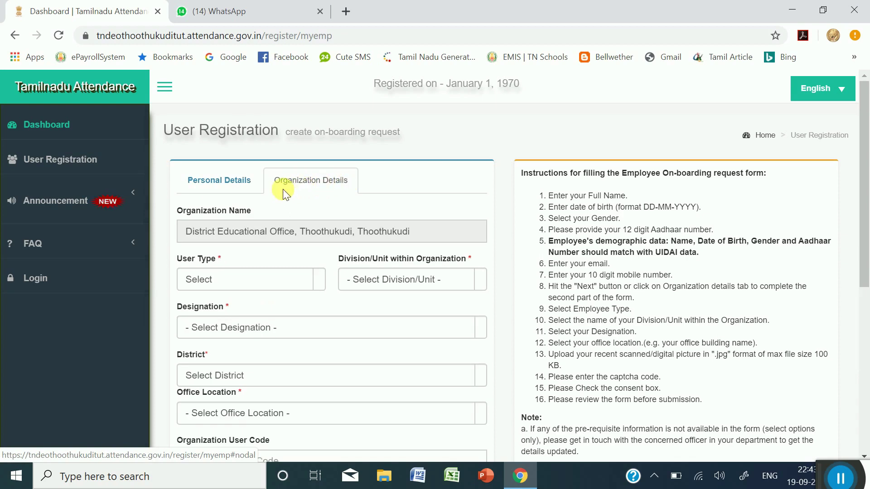
{"action": "left_click_drag", "start_coordinate": [165, 132], "coordinate": [286, 138]}
{"action": "left_click", "coordinate": [219, 180]}
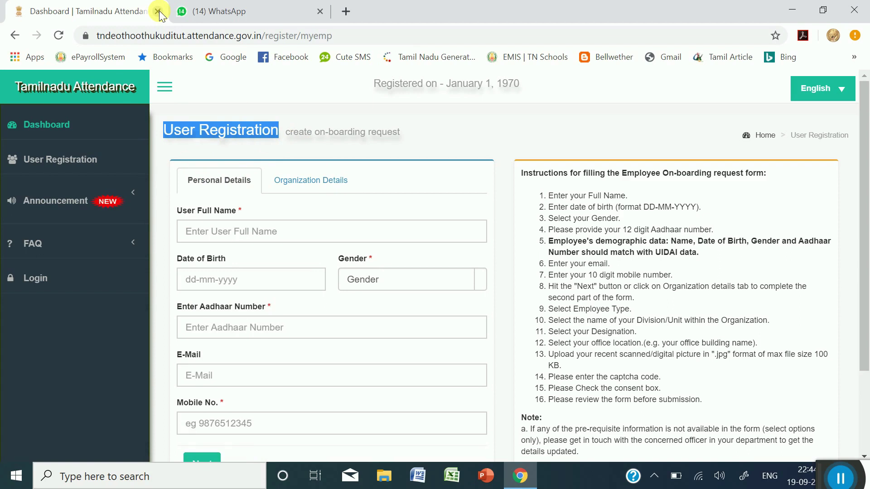
- Close the Dashboard tab and reopen registration from the Tuty Rural HMs chat link
{"action": "left_click", "coordinate": [215, 16]}
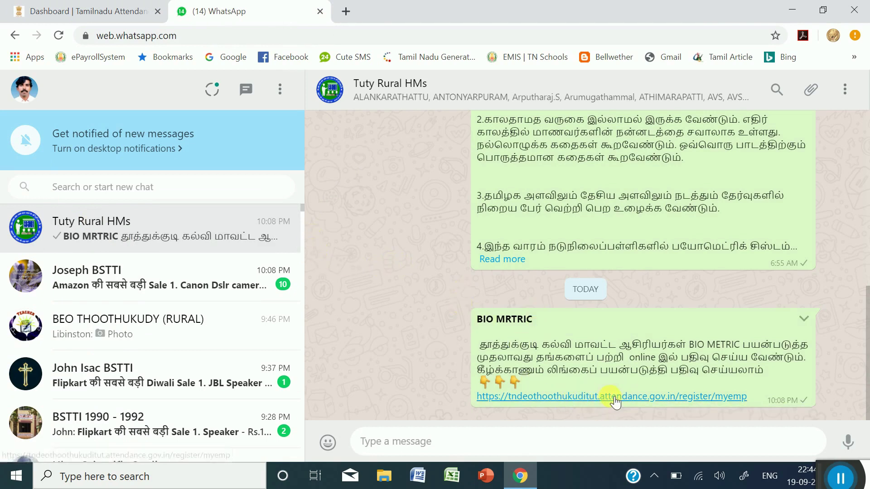
{"action": "left_click", "coordinate": [81, 11]}
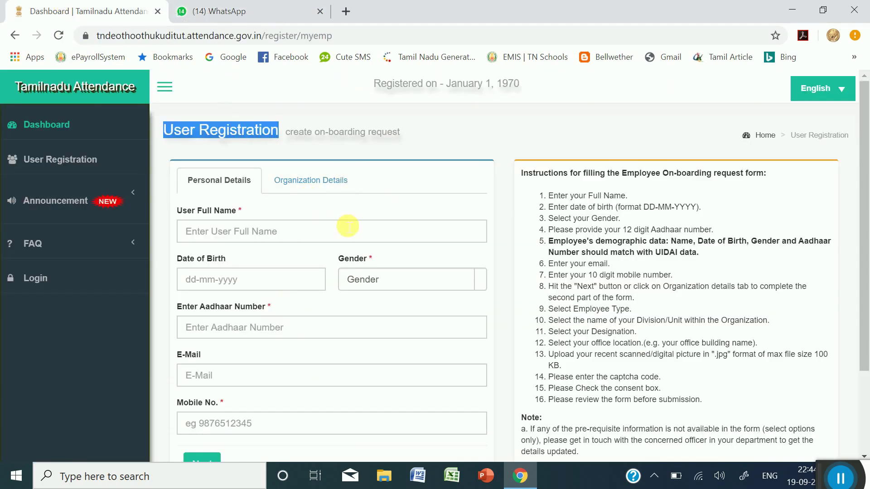
{"action": "left_click", "coordinate": [233, 14]}
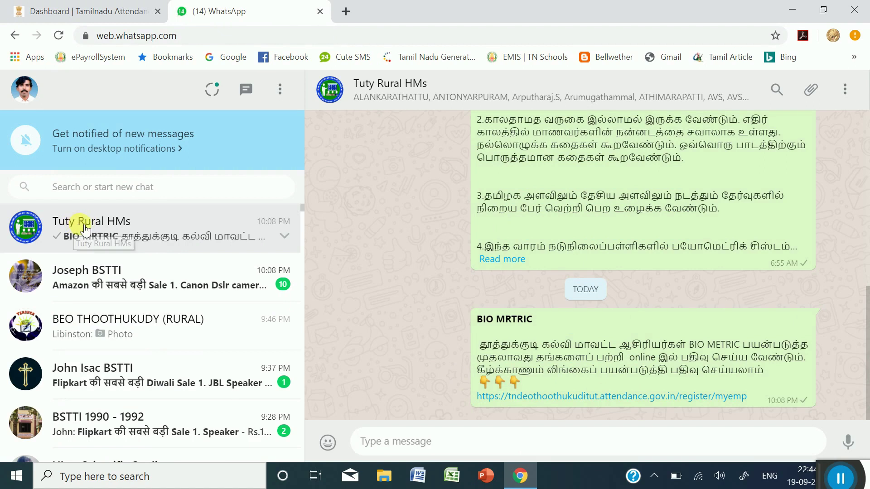
{"action": "left_click", "coordinate": [158, 12]}
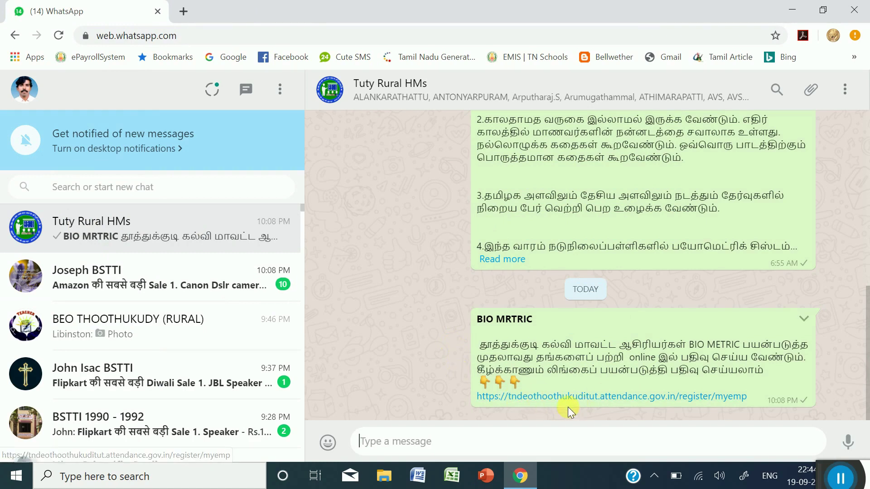
{"action": "left_click", "coordinate": [663, 403]}
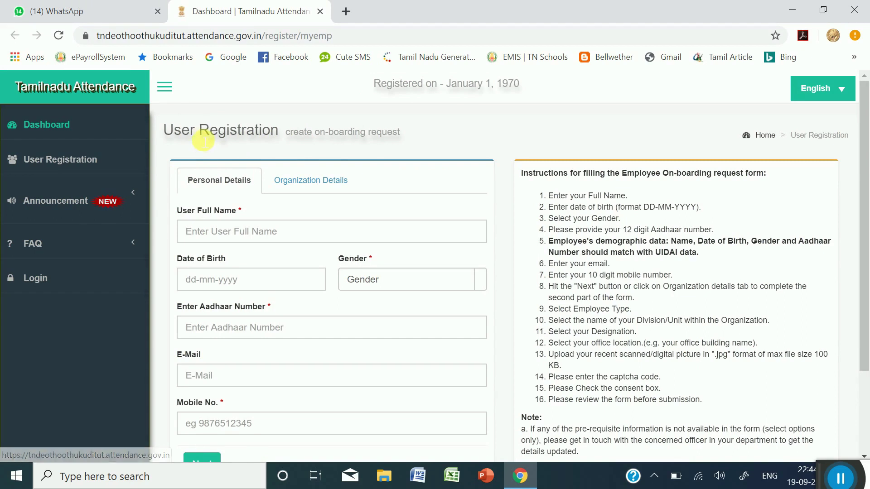
{"action": "left_click", "coordinate": [295, 183]}
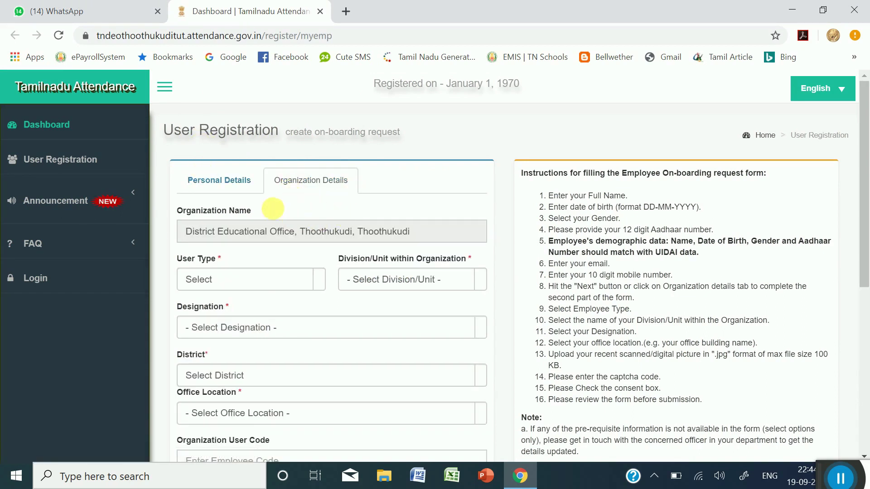
{"action": "left_click", "coordinate": [218, 180]}
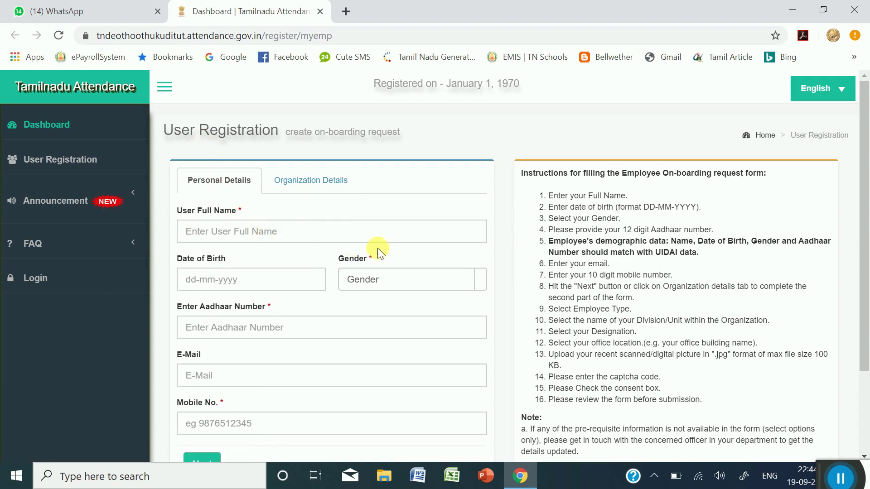
{"action": "left_click", "coordinate": [313, 237]}
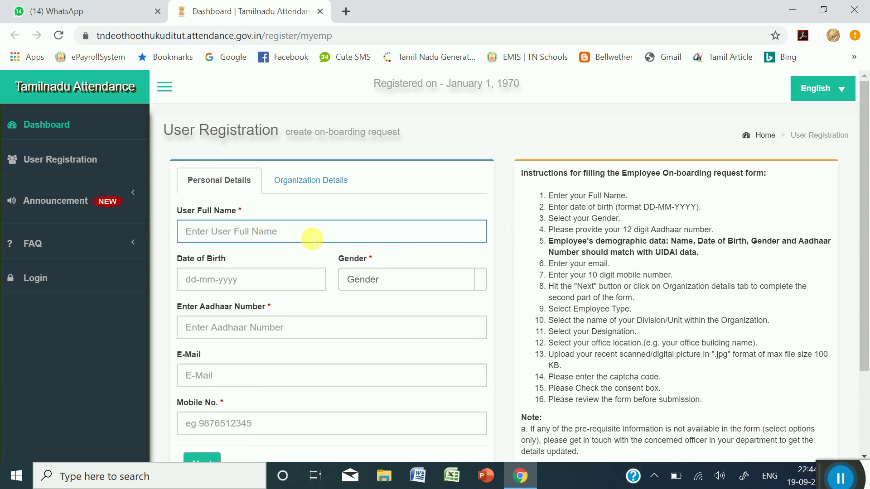
{"action": "scroll", "coordinate": [312, 236], "scroll_direction": "down", "scroll_amount": 1}
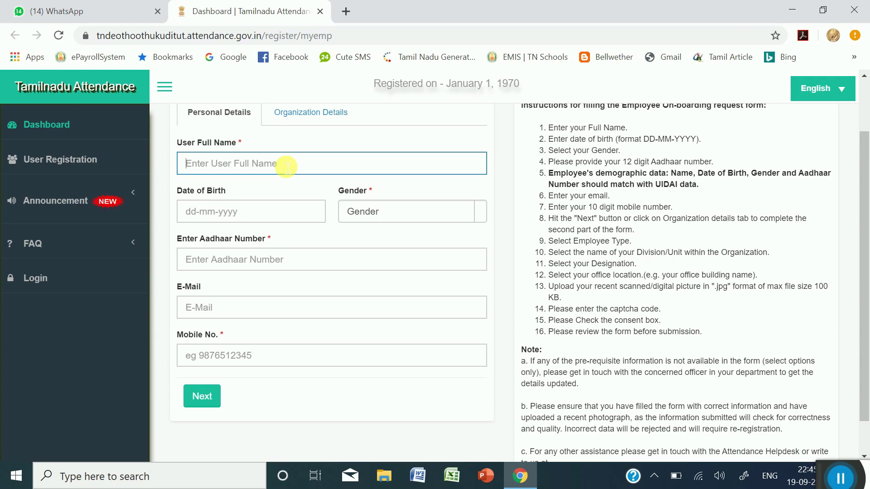
- Enter the employee's full name in the User Full Name field
{"action": "type", "text": "N"}
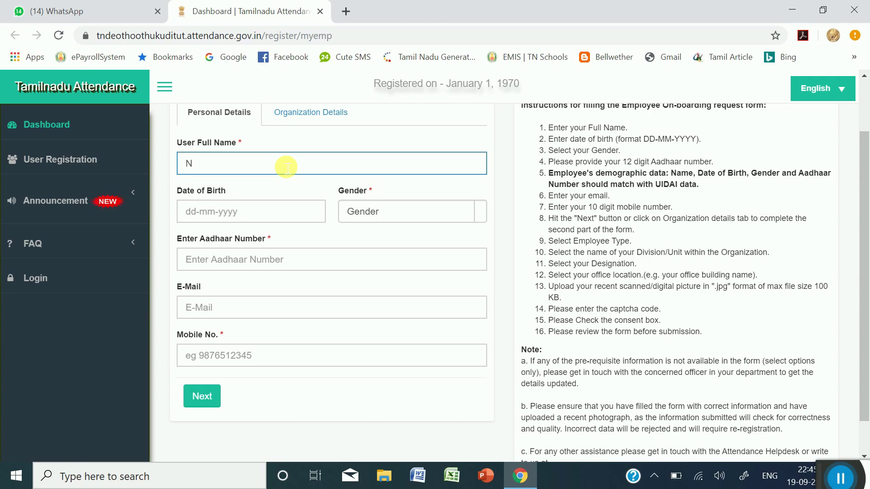
{"action": "key", "text": "BackSpace"}
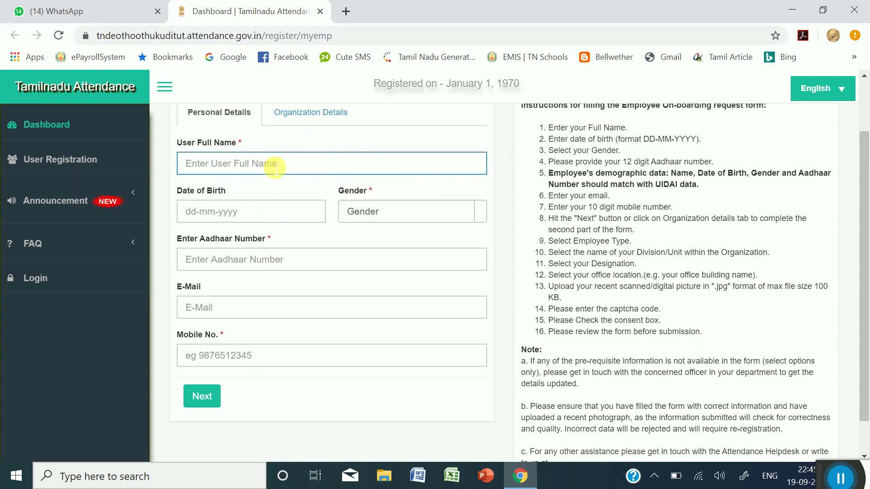
{"action": "left_click_drag", "start_coordinate": [645, 140], "coordinate": [697, 140]}
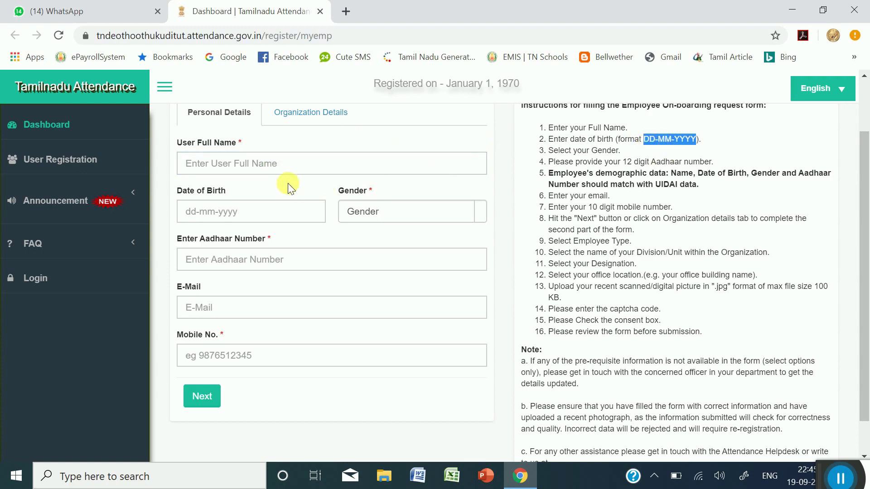
{"action": "left_click", "coordinate": [264, 159]}
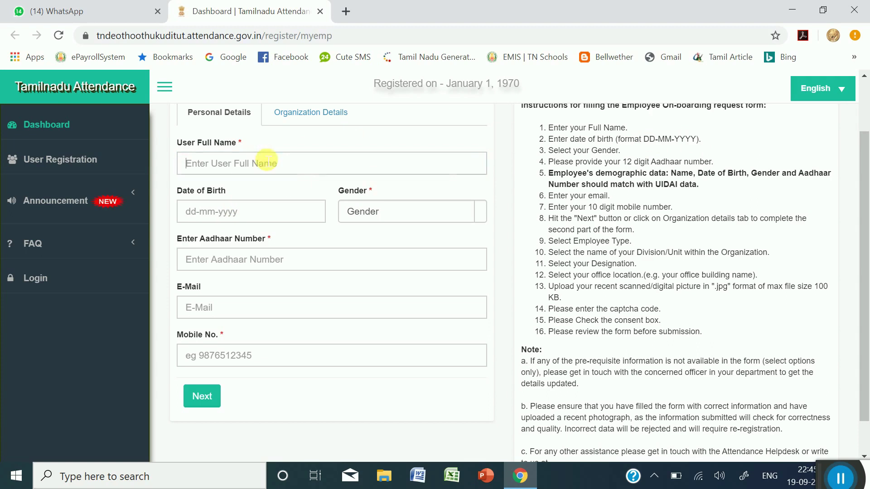
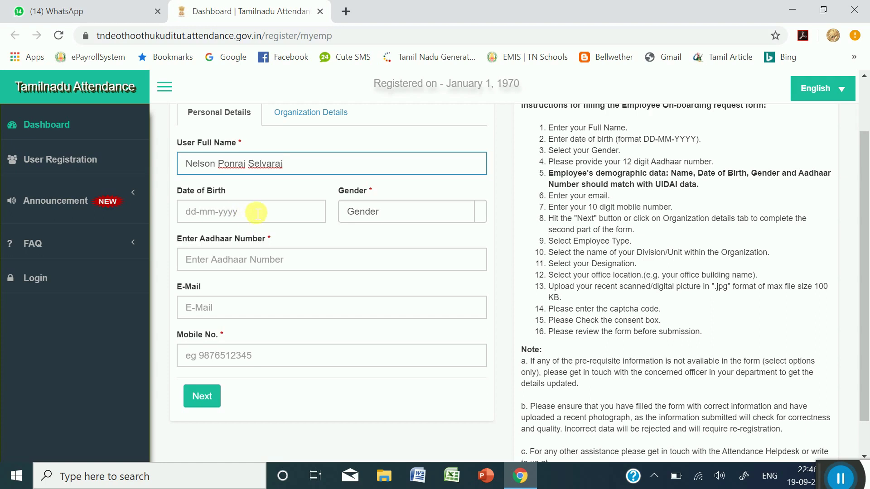
- Set Date of Birth to 17-04-2019 in DD-MM-YYYY format
{"action": "left_click", "coordinate": [192, 215]}
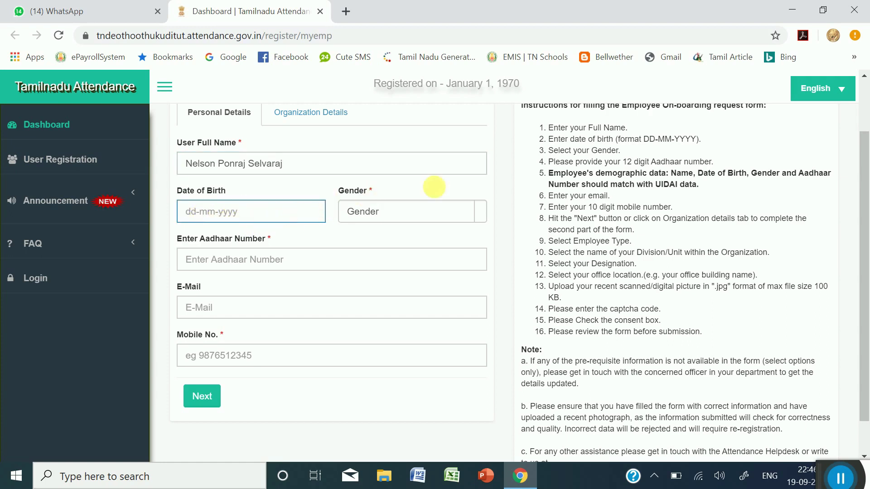
{"action": "left_click_drag", "start_coordinate": [644, 139], "coordinate": [700, 145]}
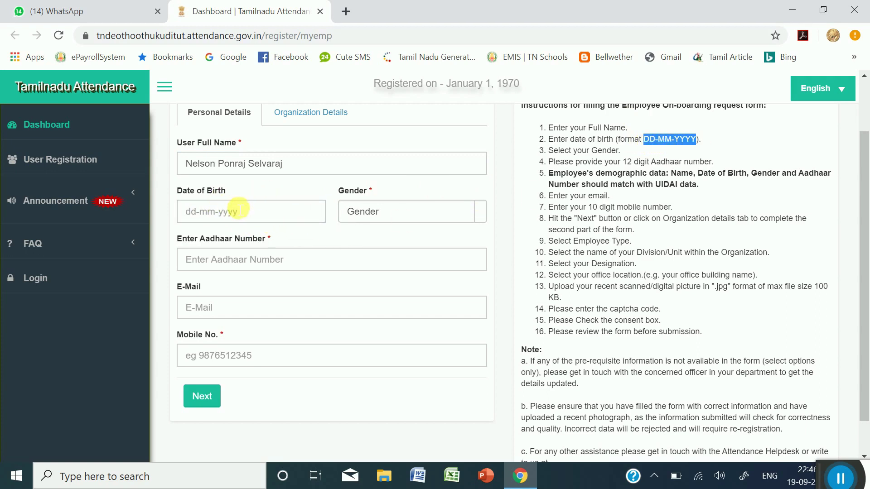
{"action": "left_click", "coordinate": [194, 212]}
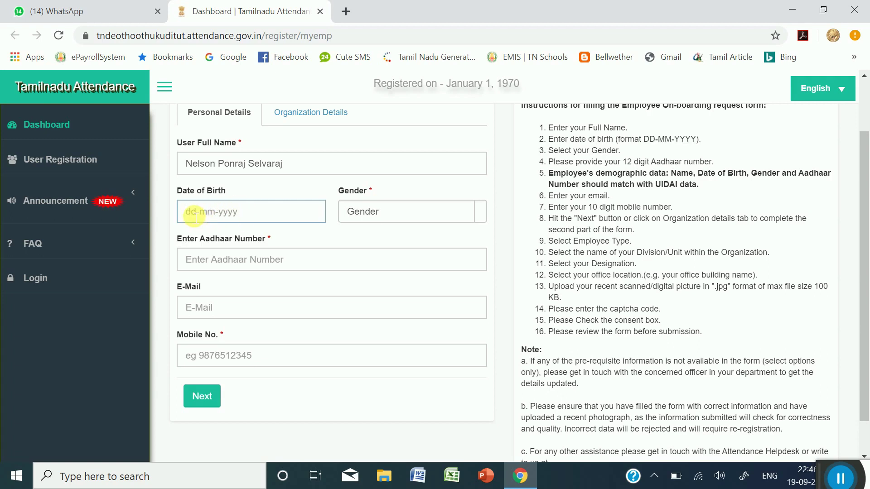
{"action": "type", "text": "17-"}
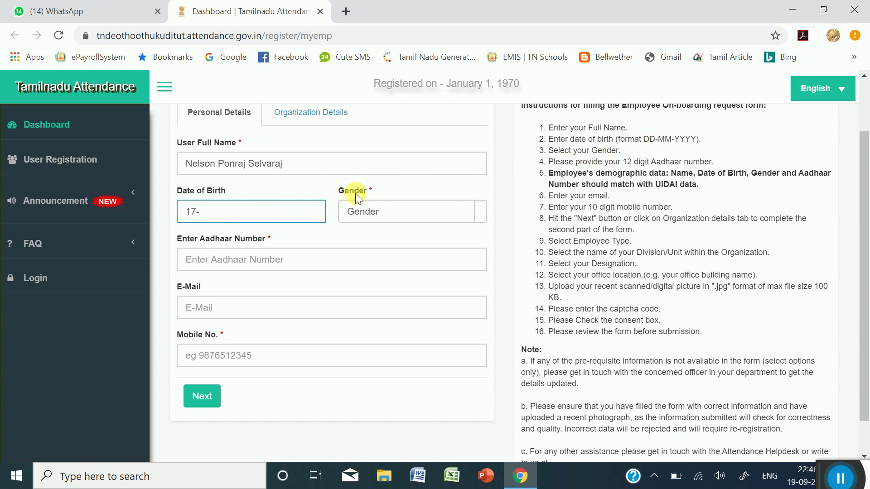
{"action": "type", "text": "04"}
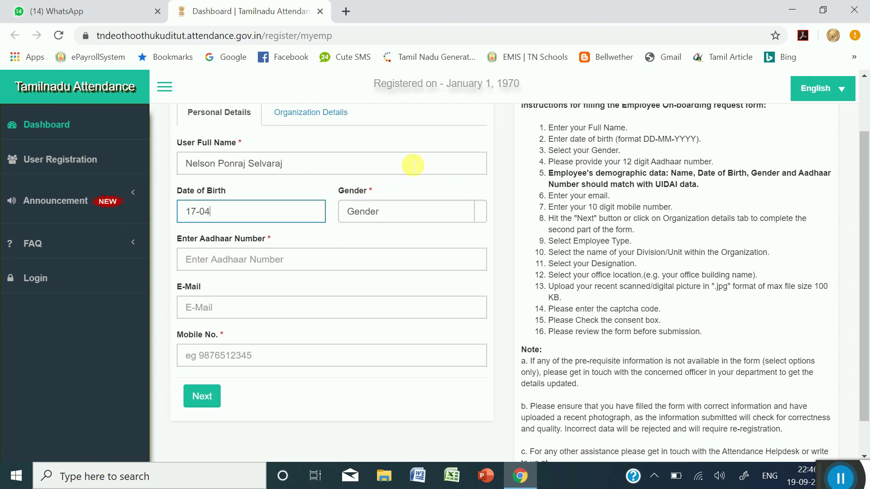
{"action": "type", "text": "-2019"}
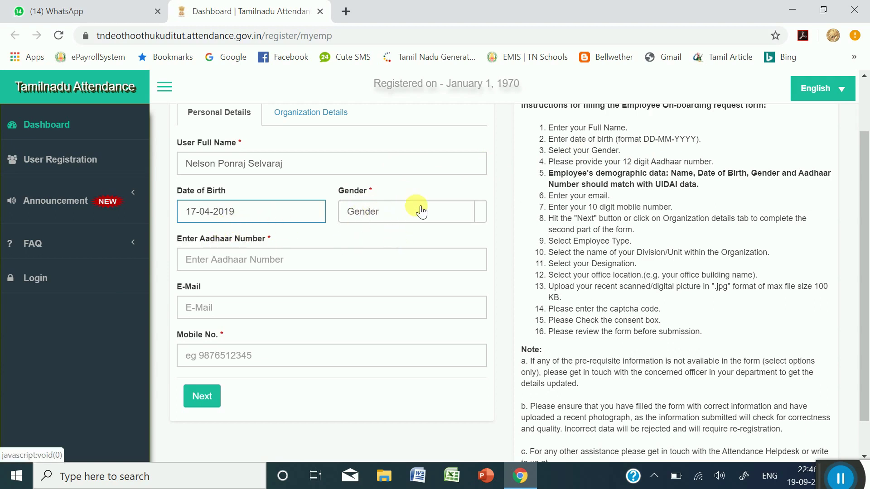
{"action": "left_click", "coordinate": [484, 222]}
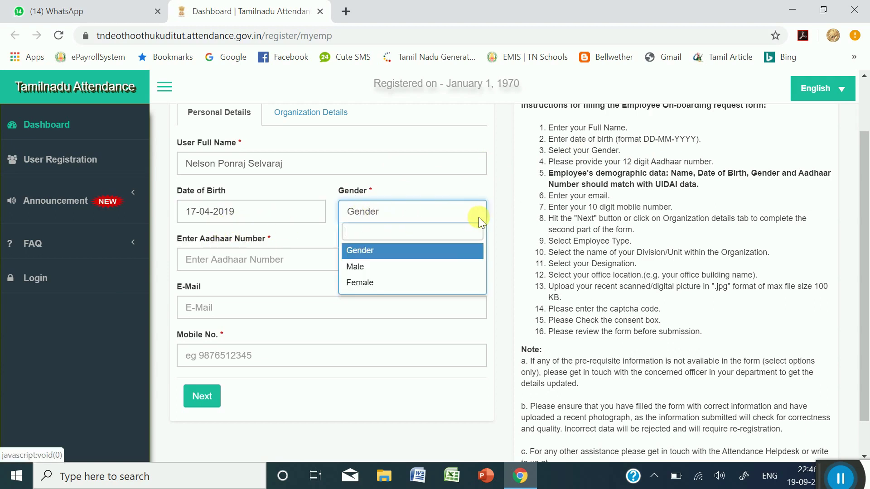
- Set gender to Male and enter the employee's Aadhaar number
{"action": "left_click", "coordinate": [396, 268]}
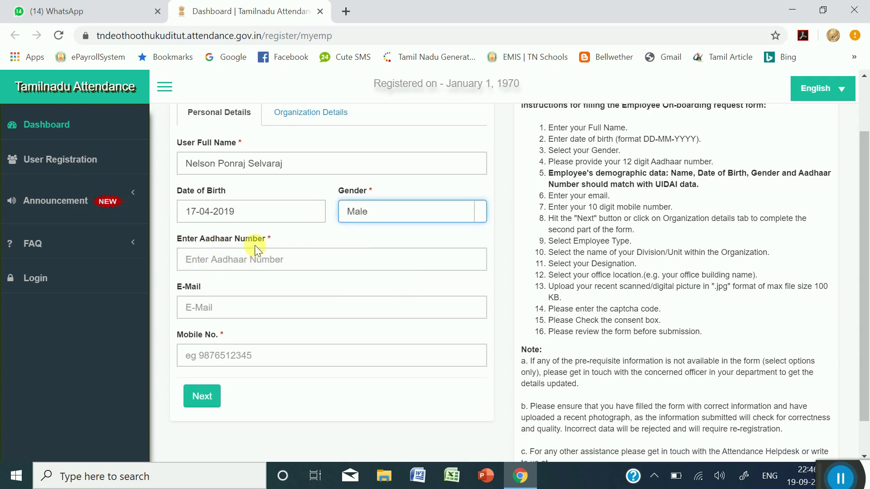
{"action": "left_click", "coordinate": [256, 265]}
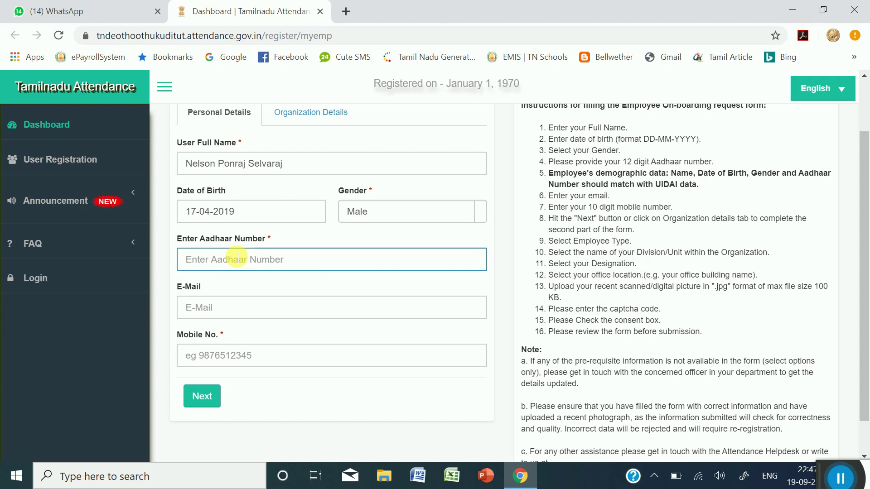
{"action": "type", "text": "123"}
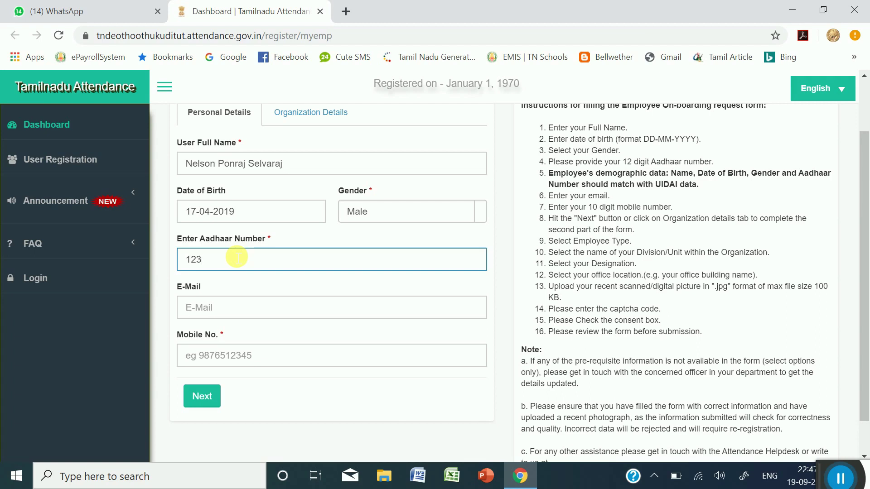
{"action": "type", "text": "412341234"}
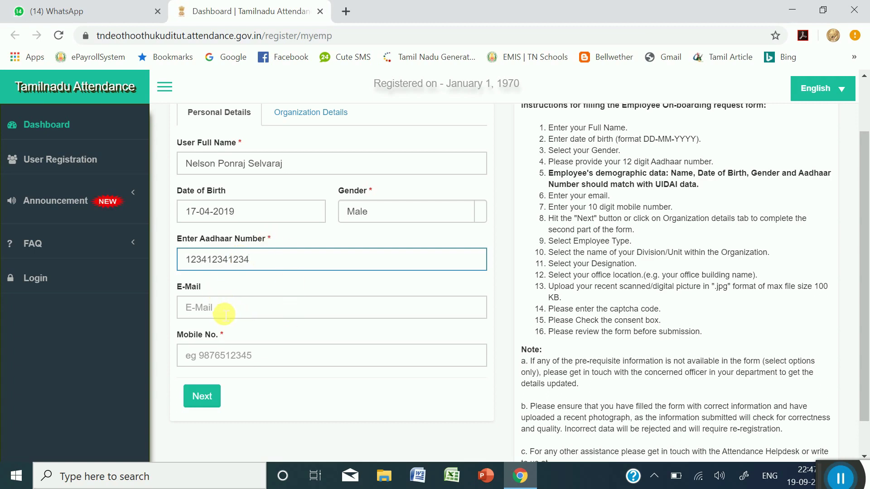
{"action": "left_click", "coordinate": [222, 282]}
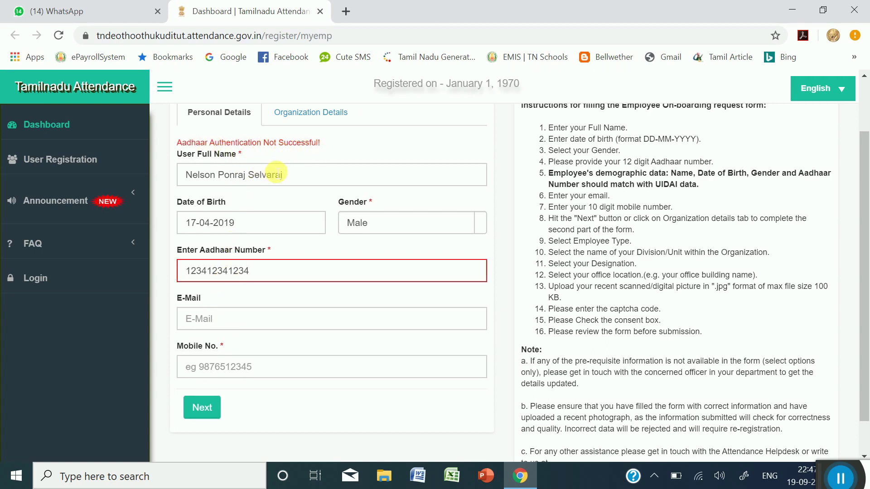
- Fill in the e-mail address and mobile number, then proceed to Organization Details
{"action": "left_click", "coordinate": [225, 321]}
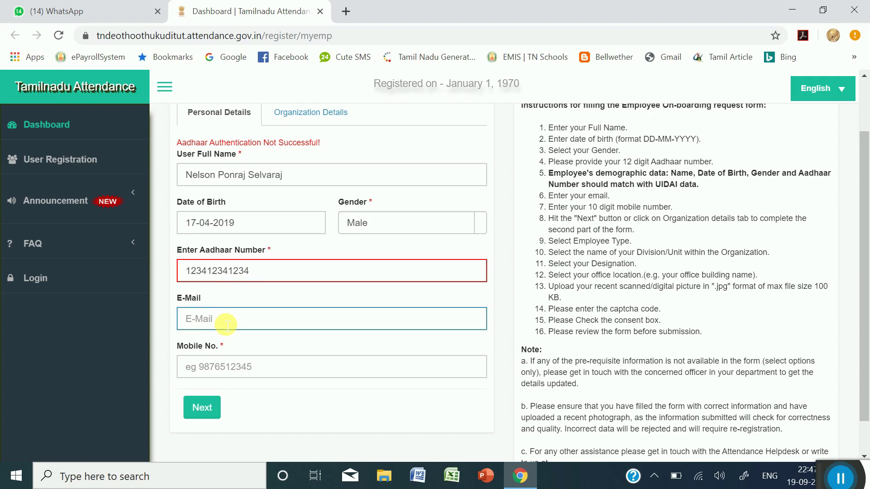
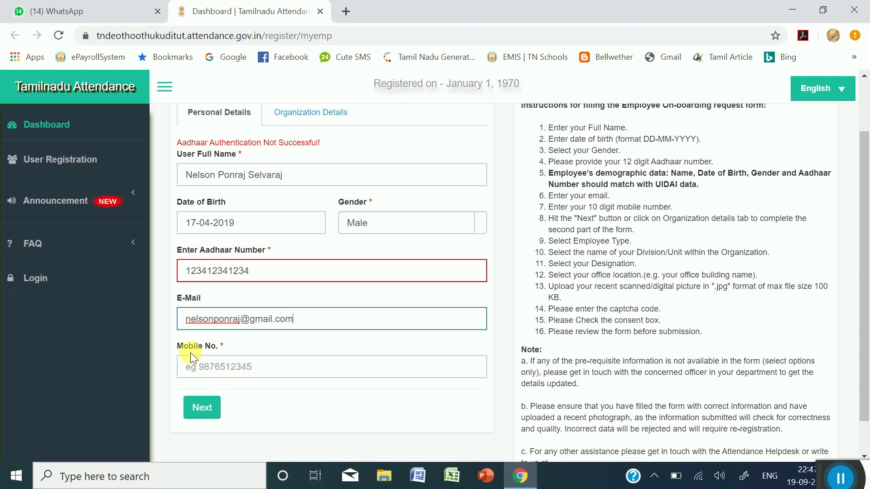
{"action": "left_click", "coordinate": [213, 370]}
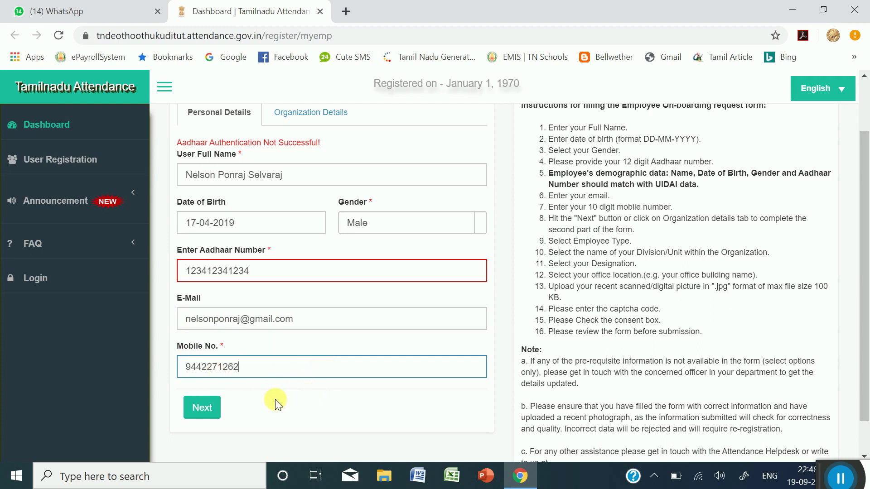
{"action": "left_click", "coordinate": [208, 413]}
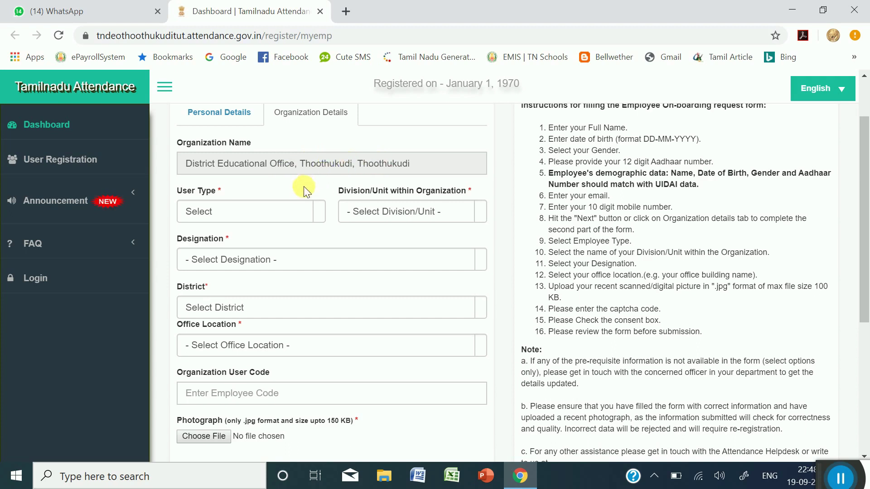
- Set User Type to Government and the division to BEO Thoothukudi Rural
{"action": "left_click", "coordinate": [325, 213]}
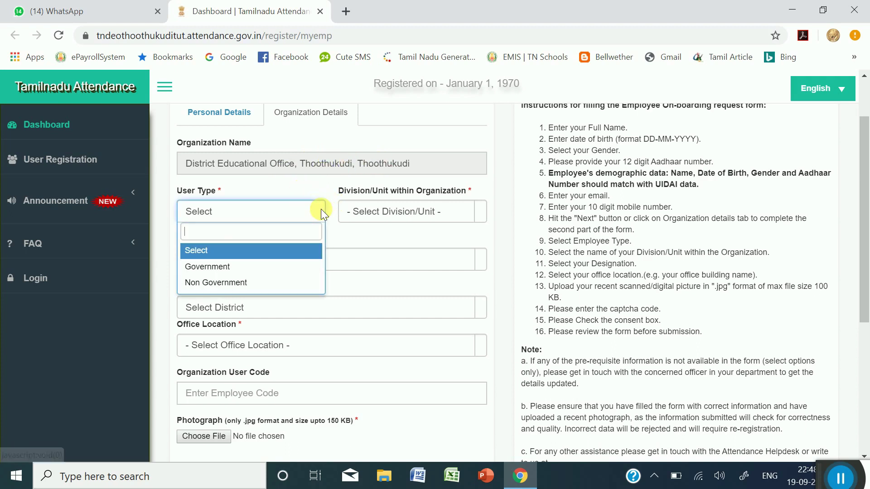
{"action": "left_click", "coordinate": [247, 271]}
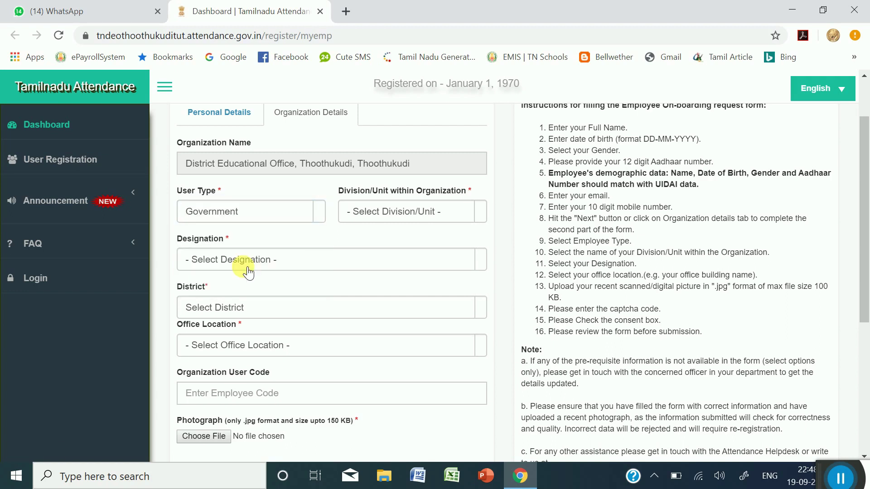
{"action": "left_click", "coordinate": [483, 215]}
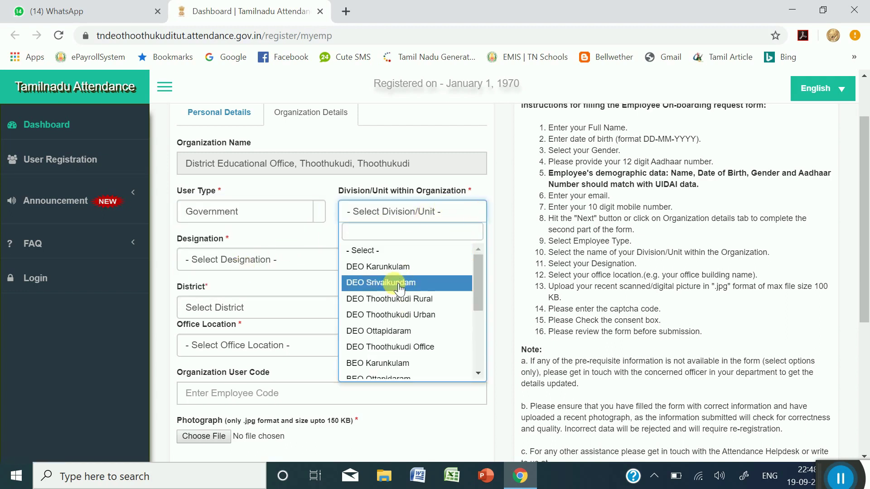
{"action": "scroll", "coordinate": [400, 285], "scroll_direction": "down", "scroll_amount": 3}
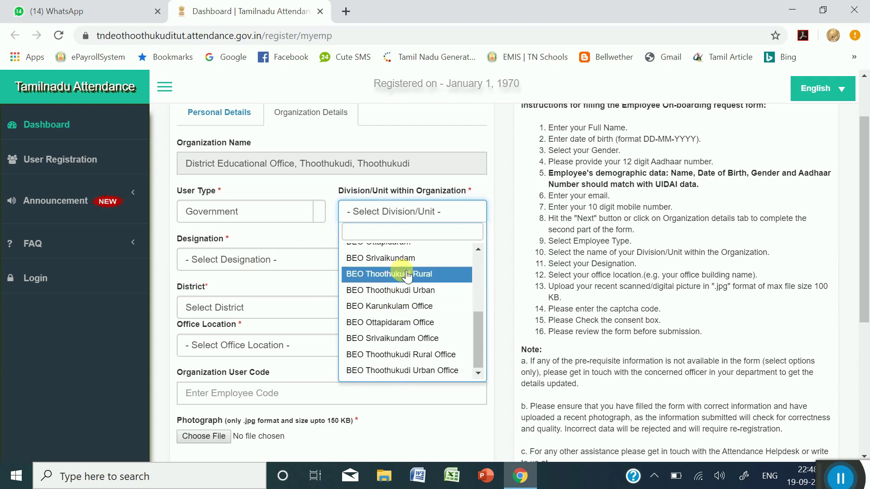
{"action": "scroll", "coordinate": [410, 295], "scroll_direction": "down", "scroll_amount": 5}
{"action": "scroll", "coordinate": [445, 215], "scroll_direction": "up", "scroll_amount": 5}
{"action": "scroll", "coordinate": [427, 285], "scroll_direction": "up", "scroll_amount": 1}
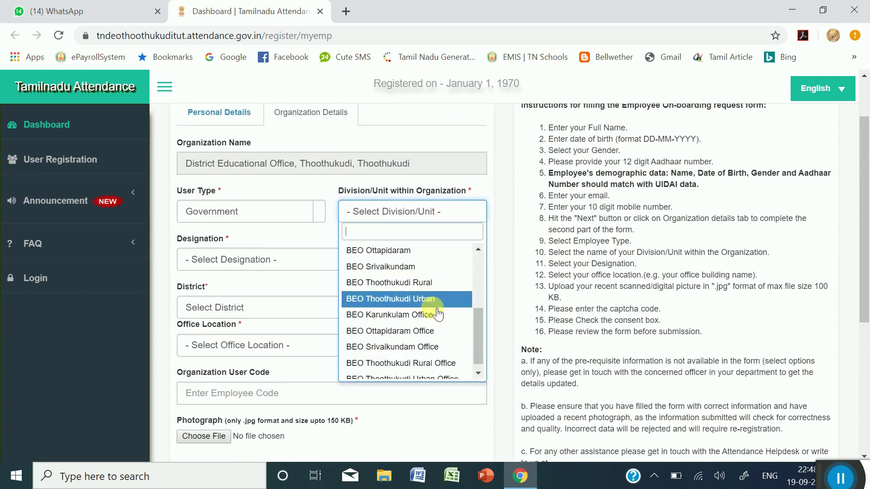
{"action": "mouse_move", "coordinate": [479, 331]}
{"action": "left_mouse_down"}
{"action": "mouse_move", "coordinate": [479, 291]}
{"action": "mouse_move", "coordinate": [481, 335]}
{"action": "left_mouse_up"}
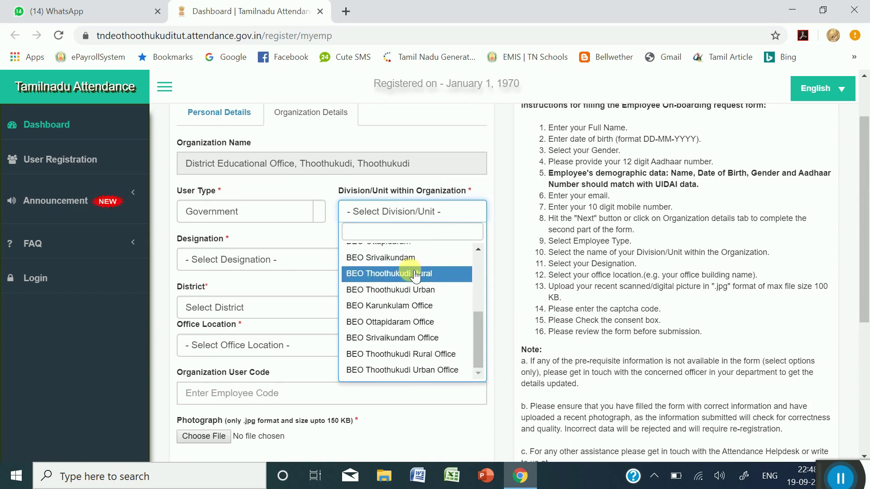
{"action": "left_click", "coordinate": [383, 274]}
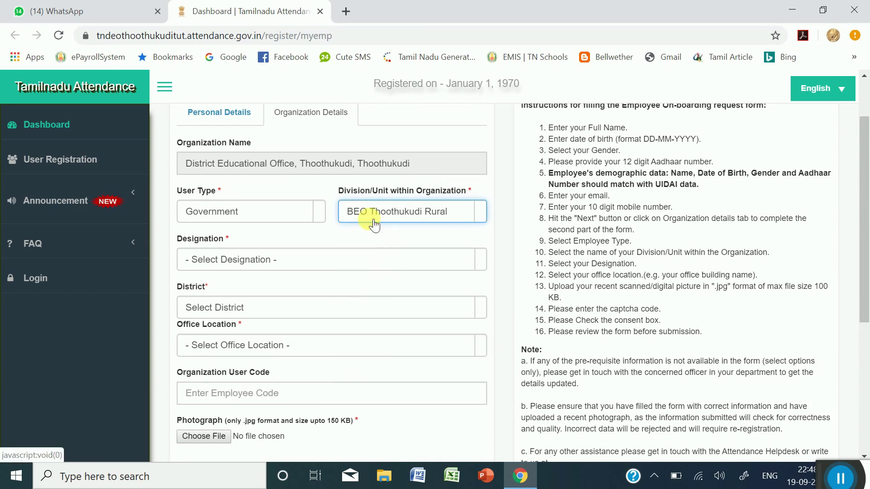
- Choose Head Master Middle School as the designation
{"action": "left_click", "coordinate": [281, 259]}
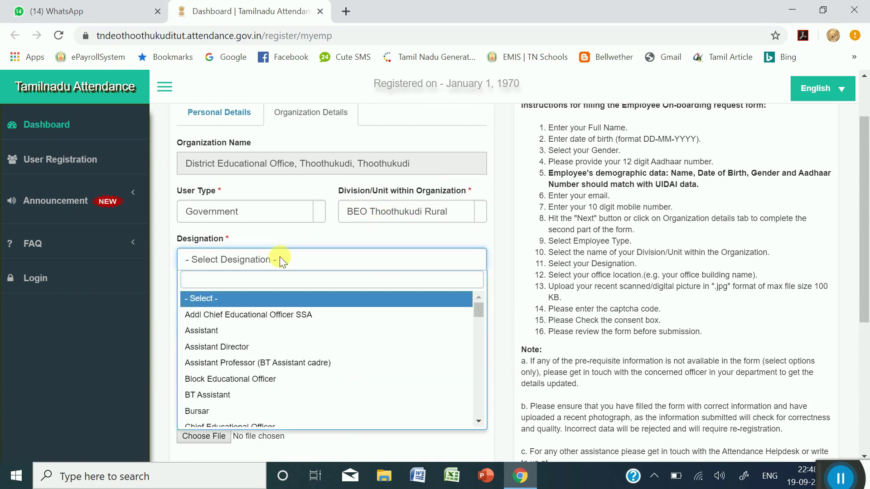
{"action": "scroll", "coordinate": [259, 346], "scroll_direction": "down", "scroll_amount": 1}
{"action": "scroll", "coordinate": [261, 343], "scroll_direction": "down", "scroll_amount": 6}
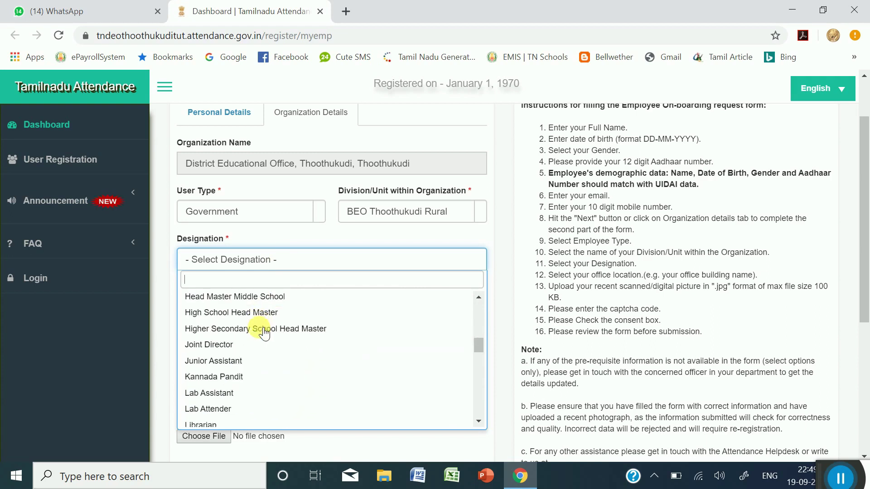
{"action": "scroll", "coordinate": [267, 345], "scroll_direction": "up", "scroll_amount": 1}
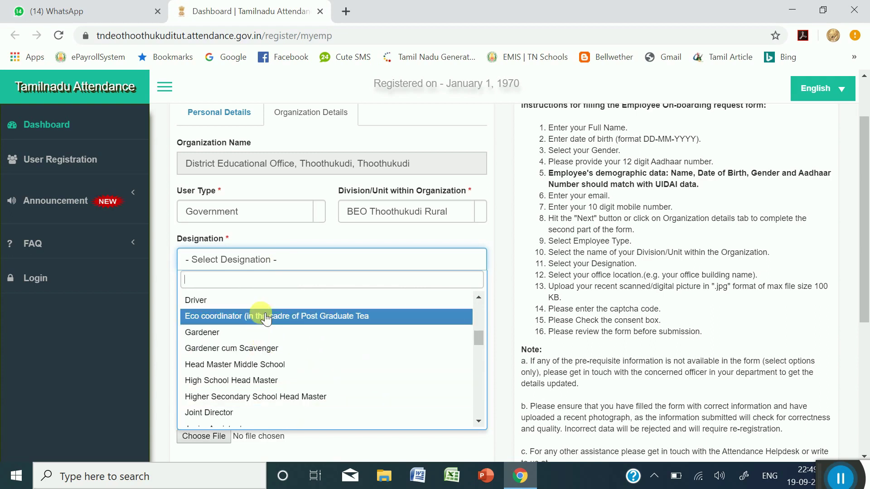
{"action": "left_click", "coordinate": [271, 369]}
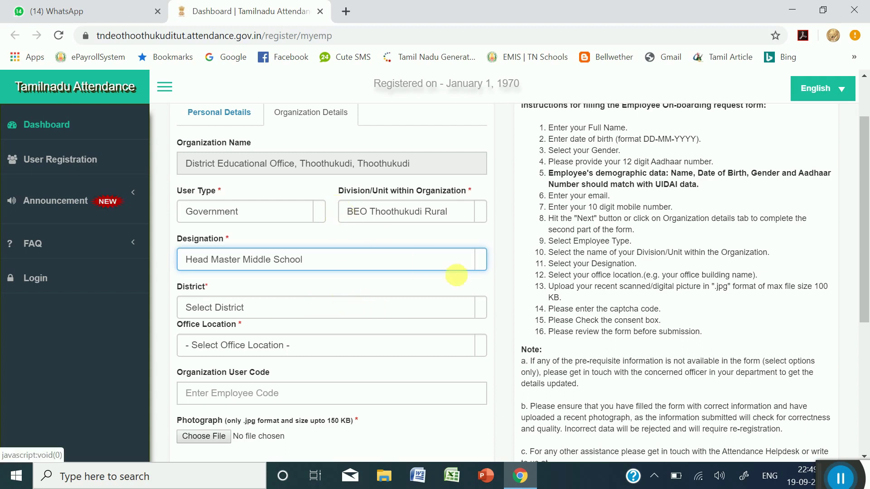
- Set the District to Thoothukkudi by searching 'th'
{"action": "left_click", "coordinate": [485, 314]}
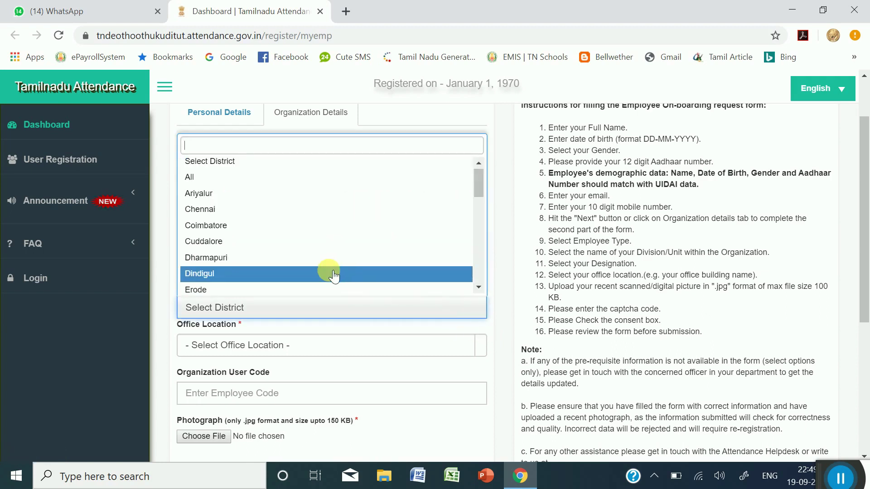
{"action": "type", "text": "th"}
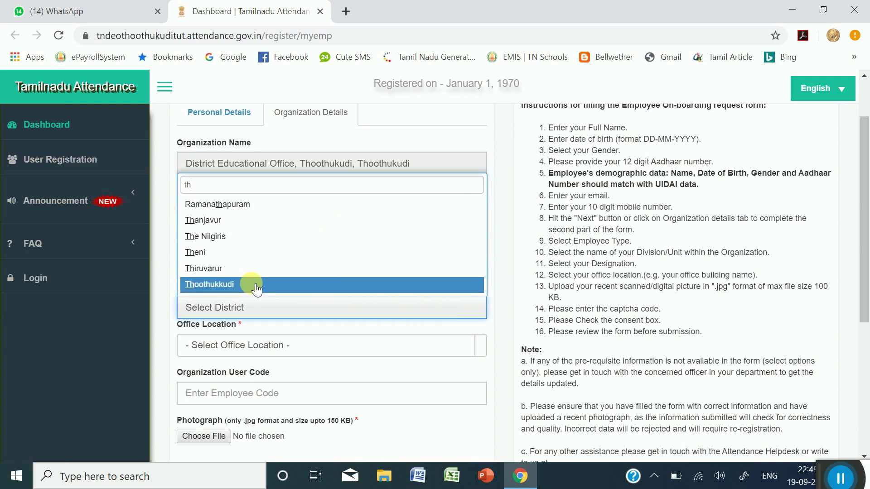
{"action": "left_click", "coordinate": [254, 286]}
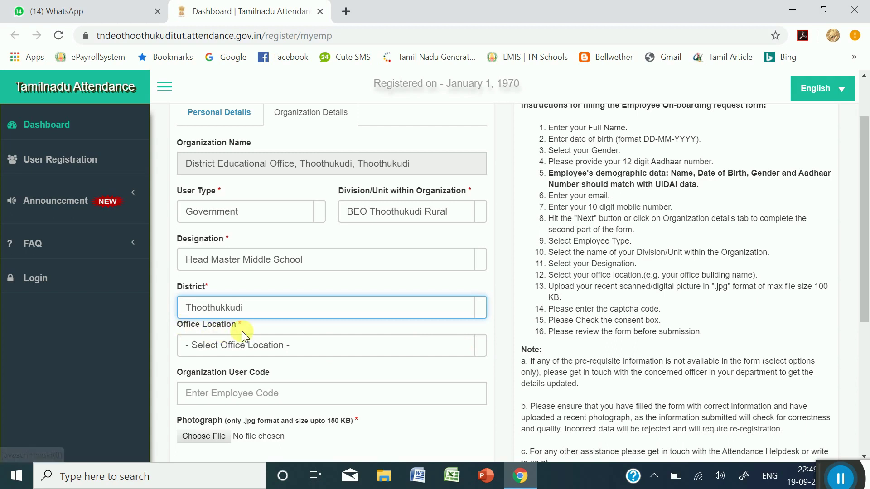
{"action": "left_click", "coordinate": [425, 349]}
{"action": "scroll", "coordinate": [401, 285], "scroll_direction": "down", "scroll_amount": 3}
{"action": "scroll", "coordinate": [401, 281], "scroll_direction": "down", "scroll_amount": 10}
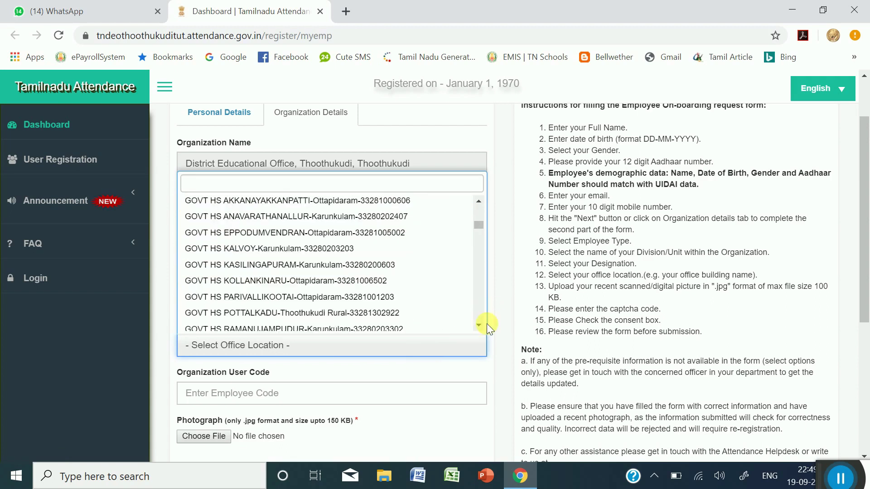
{"action": "scroll", "coordinate": [479, 322], "scroll_direction": "down", "scroll_amount": 5}
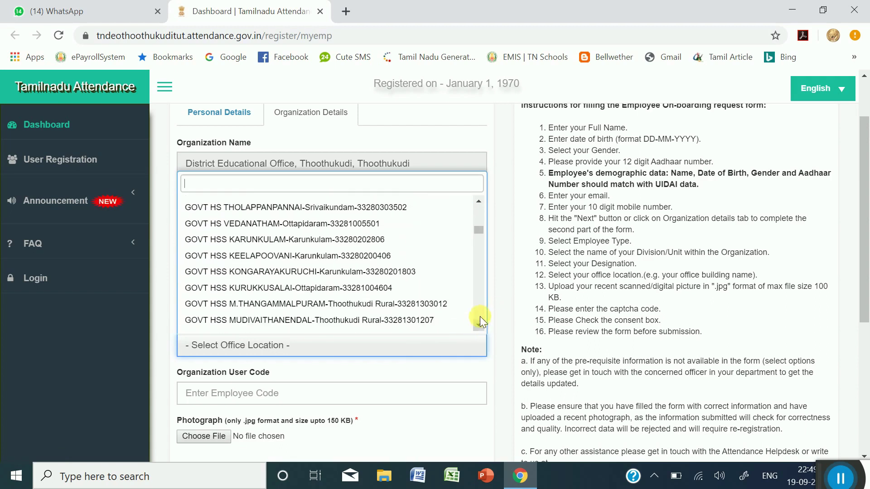
{"action": "scroll", "coordinate": [477, 201], "scroll_direction": "up", "scroll_amount": 4}
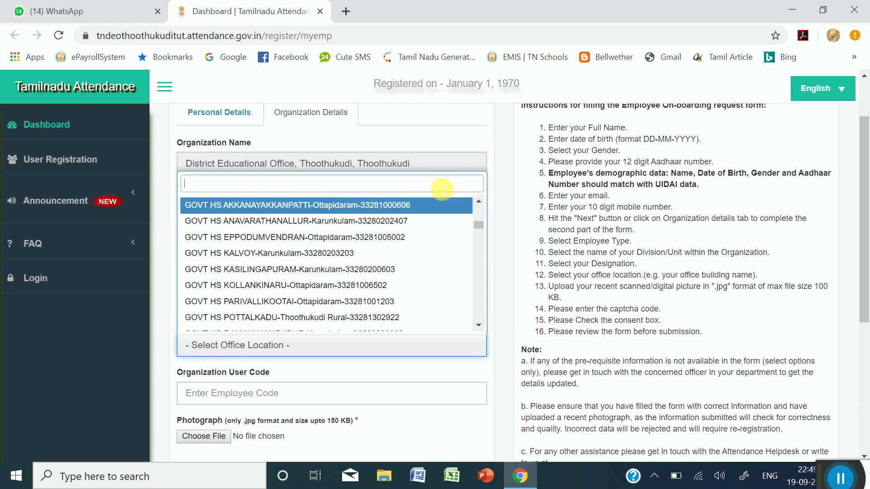
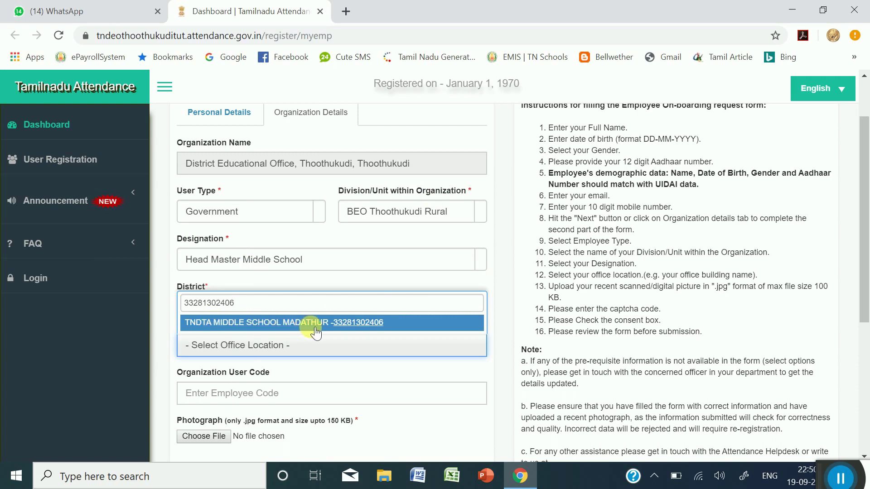
{"action": "left_click", "coordinate": [350, 370]}
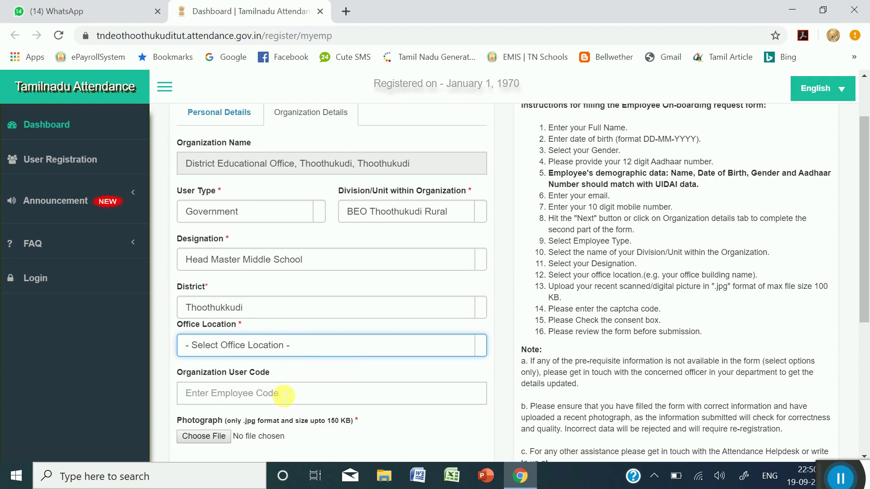
- Enter 331055 as the Organization User Code below the Thoothukkudi district field
{"action": "scroll", "coordinate": [285, 385], "scroll_direction": "down", "scroll_amount": 2}
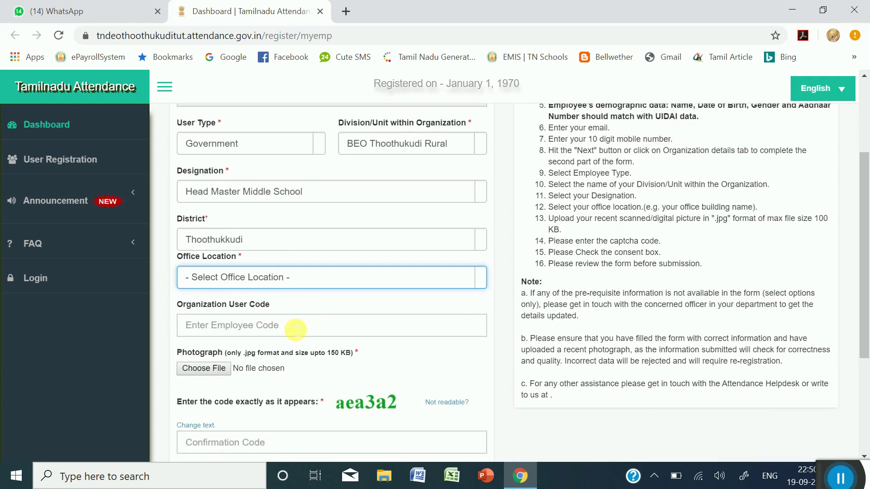
{"action": "left_click", "coordinate": [296, 327]}
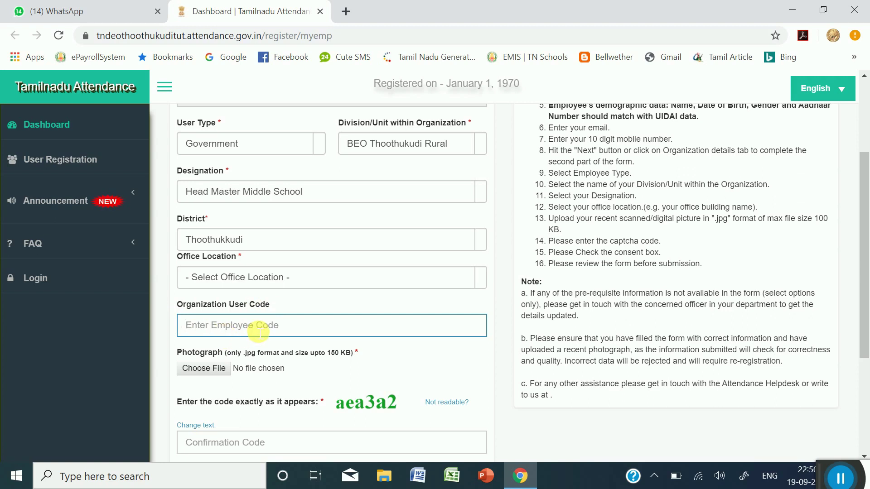
{"action": "type", "text": "331055"}
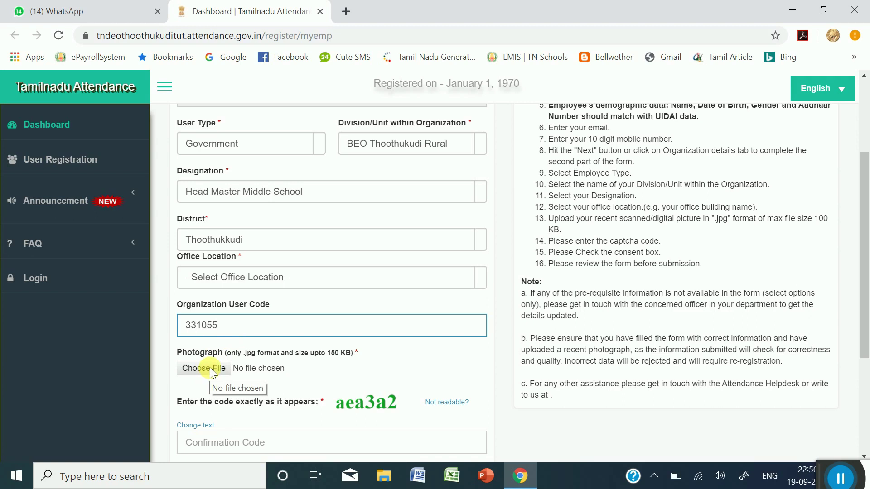
{"action": "left_click", "coordinate": [214, 367]}
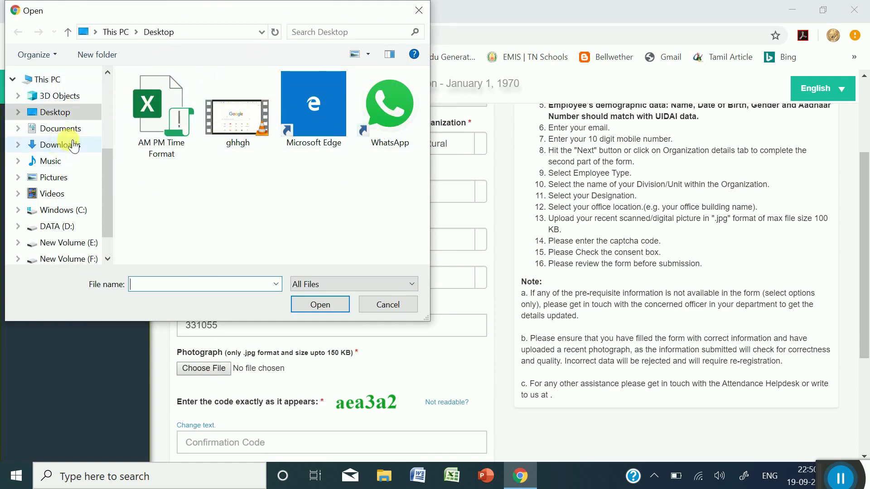
{"action": "left_click", "coordinate": [58, 181]}
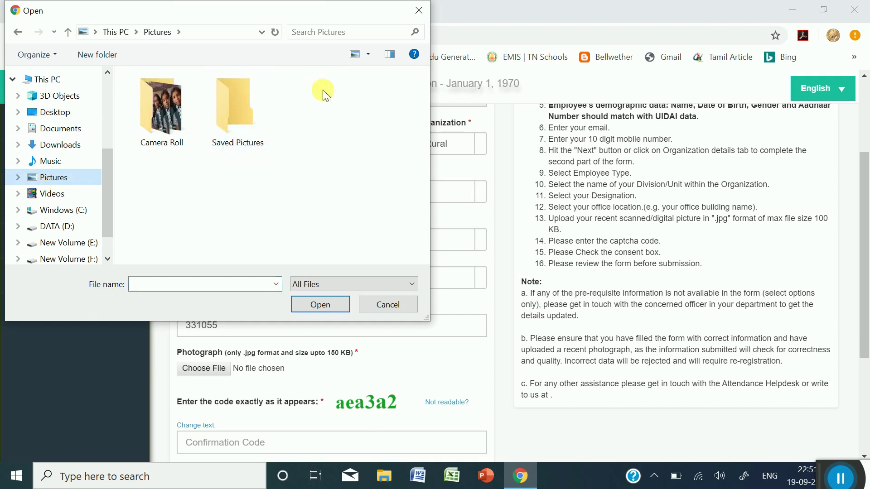
{"action": "left_click", "coordinate": [390, 306]}
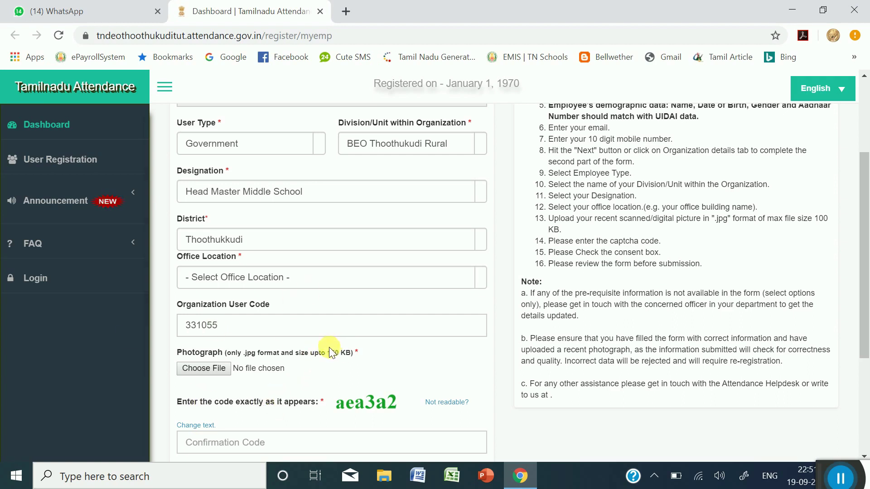
{"action": "left_click_drag", "start_coordinate": [327, 352], "coordinate": [335, 356]}
{"action": "left_click", "coordinate": [319, 390]}
{"action": "scroll", "coordinate": [309, 381], "scroll_direction": "down", "scroll_amount": 3}
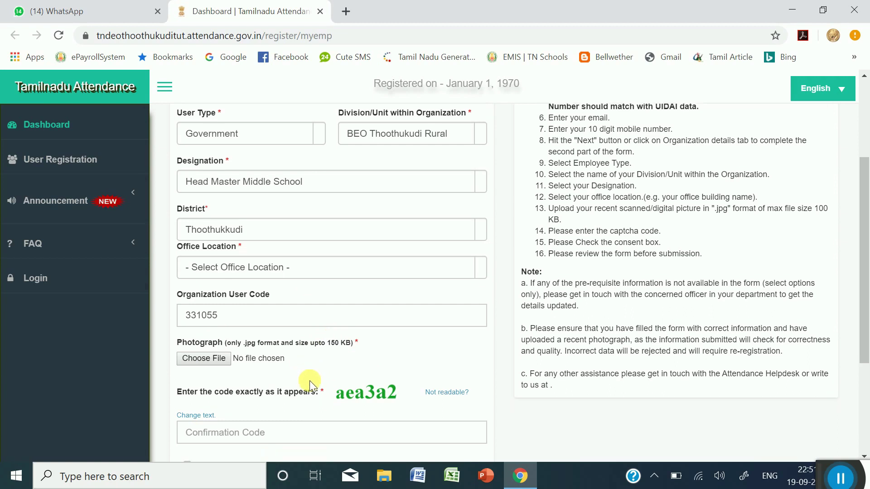
- Enter captcha aea3a2 as the confirmation code and tick the Aadhaar consent disclaimer
{"action": "left_click", "coordinate": [219, 383]}
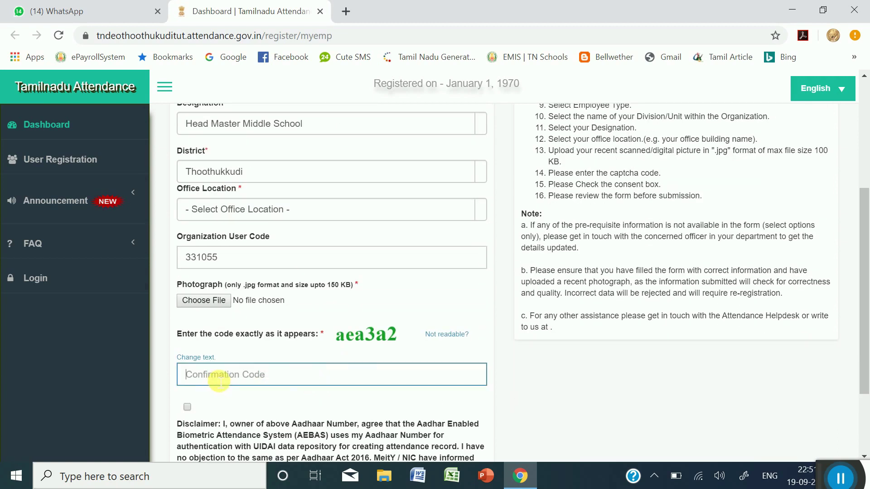
{"action": "mouse_move", "coordinate": [335, 335]}
{"action": "left_mouse_down"}
{"action": "mouse_move", "coordinate": [373, 353]}
{"action": "mouse_move", "coordinate": [339, 332]}
{"action": "left_mouse_up"}
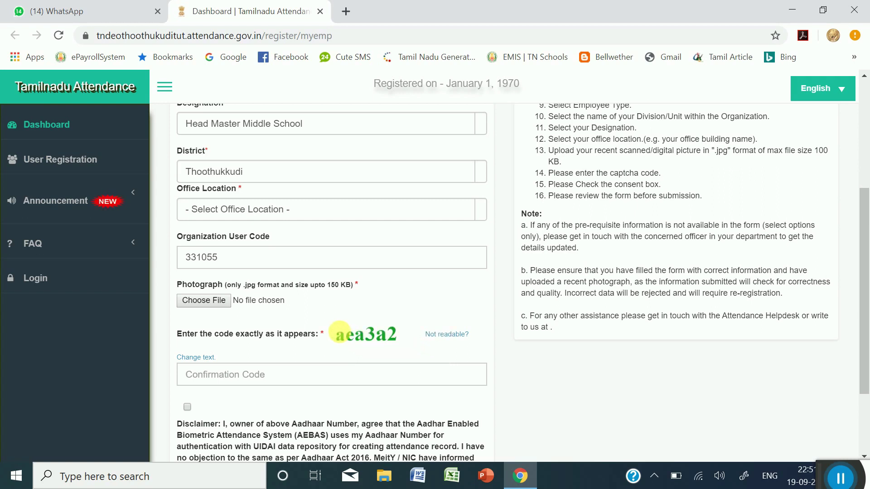
{"action": "left_click", "coordinate": [269, 377]}
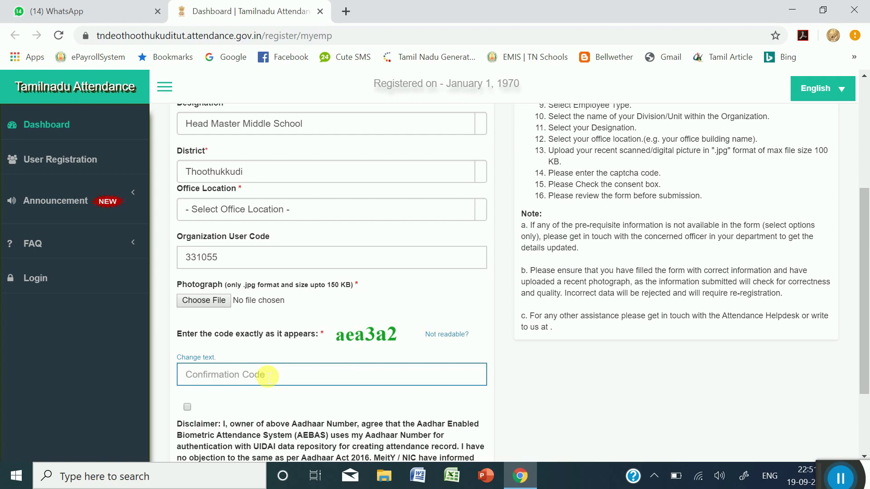
{"action": "type", "text": "aea3a2"}
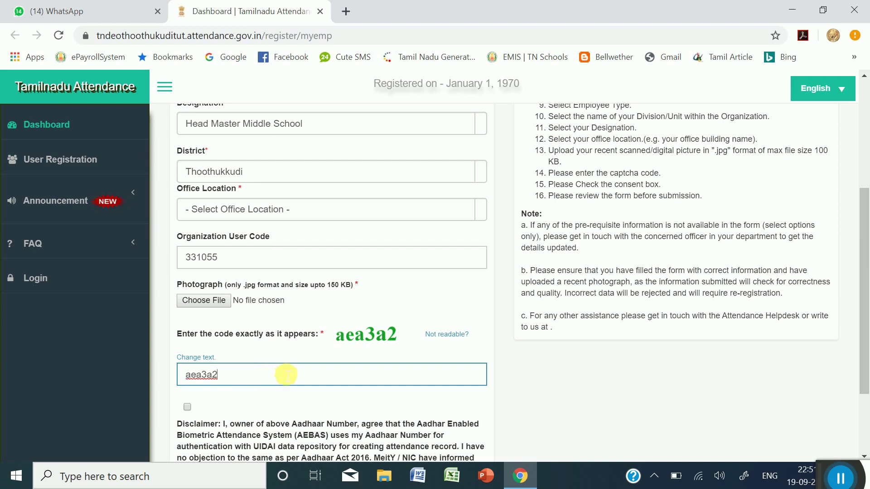
{"action": "scroll", "coordinate": [283, 369], "scroll_direction": "down", "scroll_amount": 3}
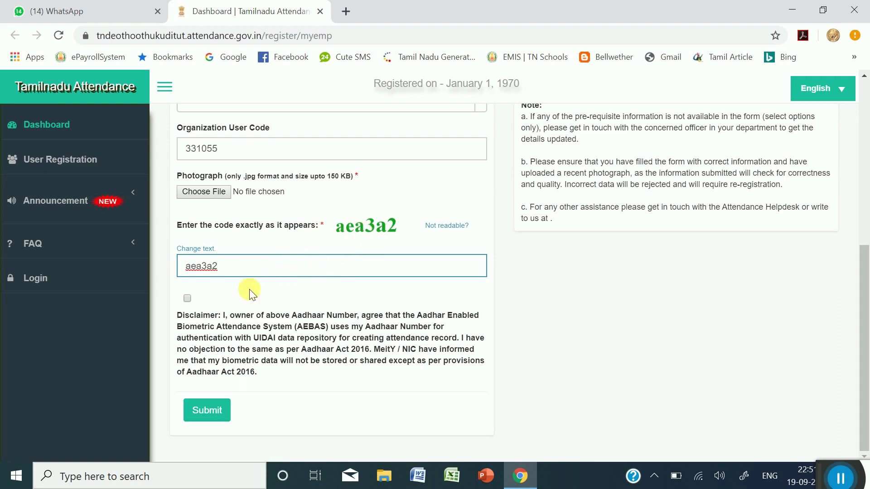
{"action": "left_click", "coordinate": [186, 299]}
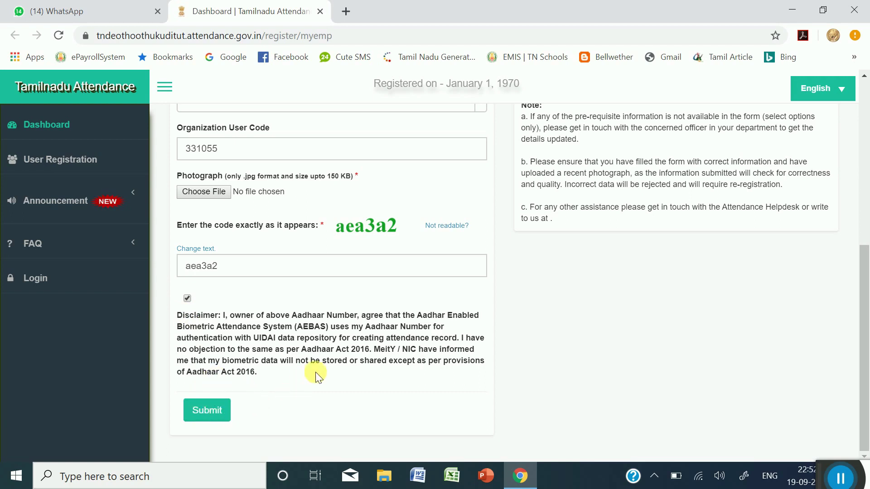
- Check the User Registration form's captcha and consent checkbox, then go to the employee Login to BAS page
{"action": "scroll", "coordinate": [315, 371], "scroll_direction": "up", "scroll_amount": 7}
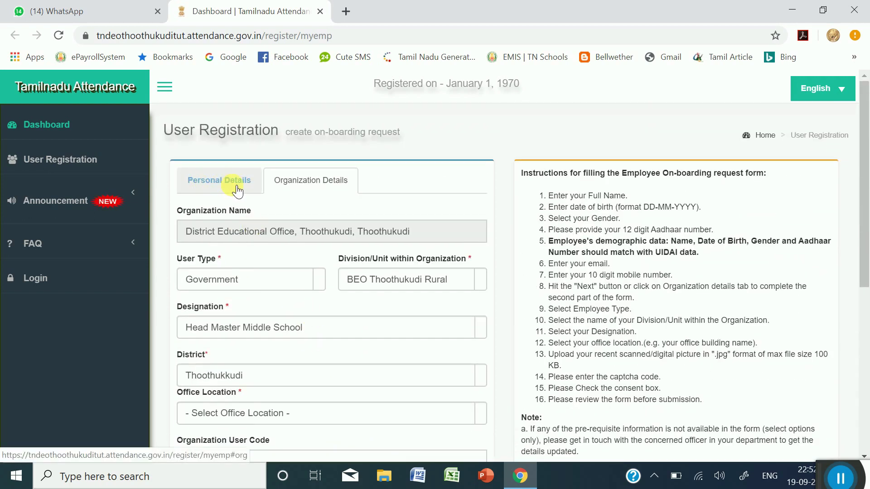
{"action": "scroll", "coordinate": [248, 386], "scroll_direction": "down", "scroll_amount": 7}
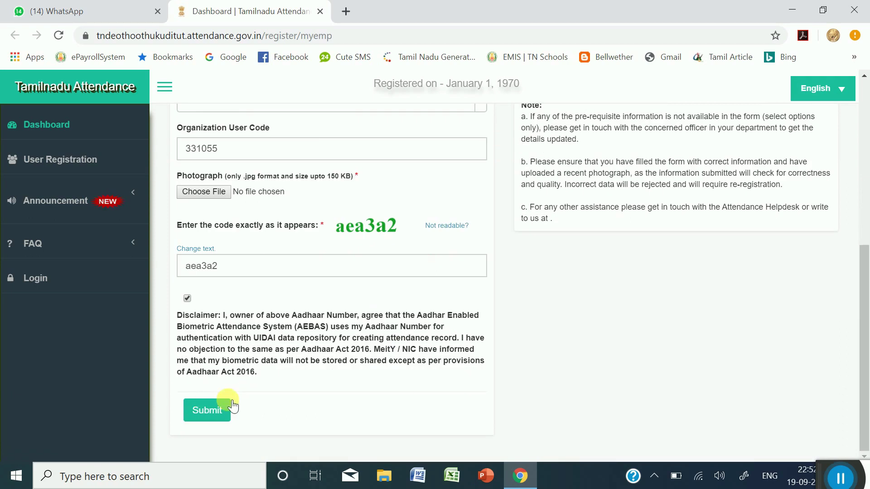
{"action": "scroll", "coordinate": [298, 318], "scroll_direction": "up", "scroll_amount": 7}
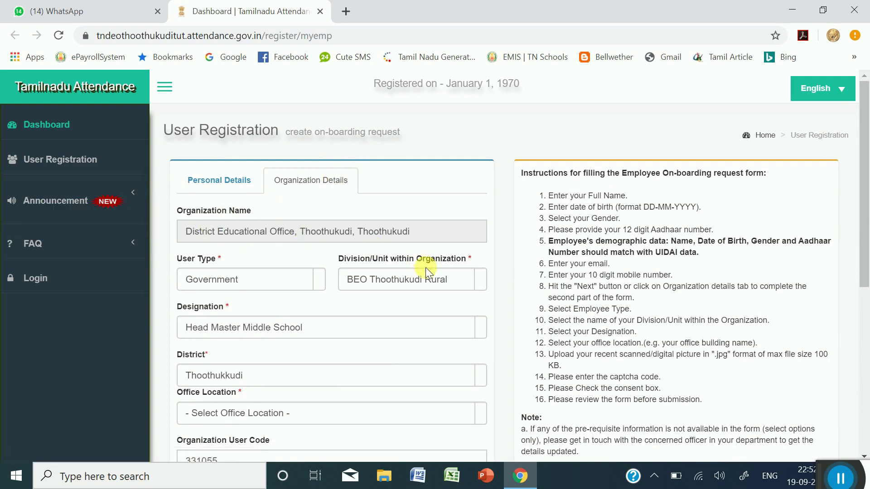
{"action": "scroll", "coordinate": [508, 313], "scroll_direction": "down", "scroll_amount": 6}
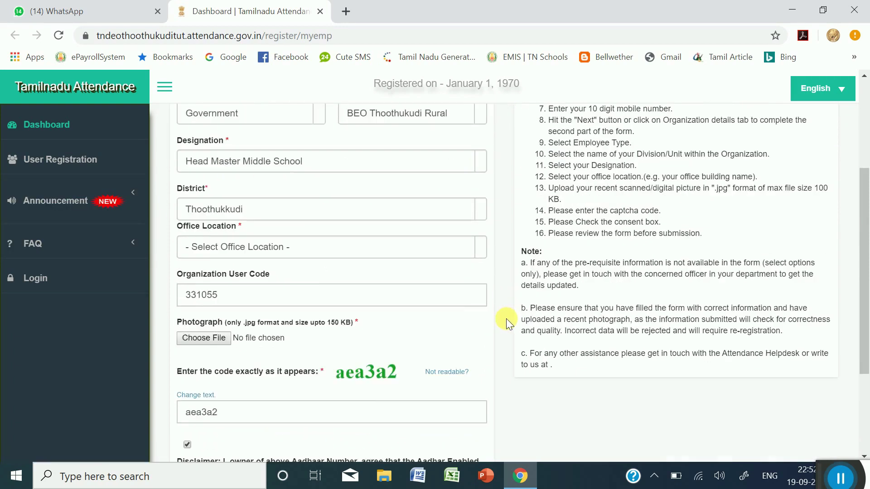
{"action": "scroll", "coordinate": [316, 271], "scroll_direction": "up", "scroll_amount": 5}
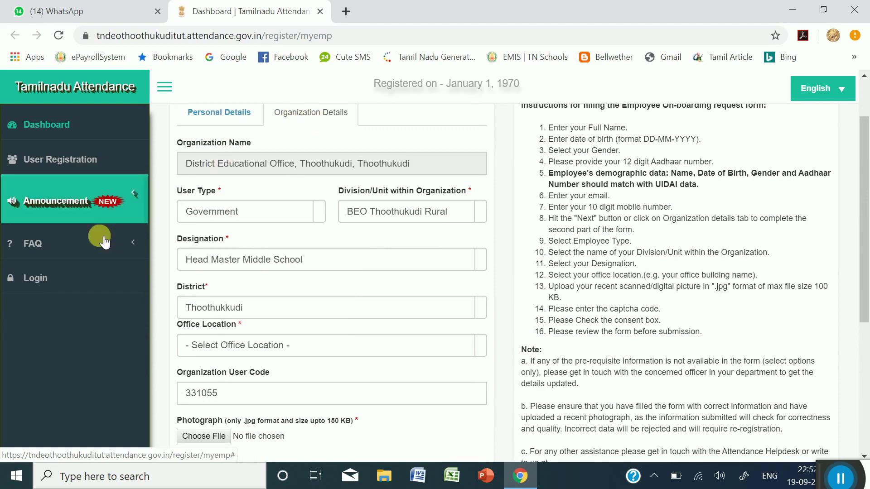
{"action": "scroll", "coordinate": [271, 371], "scroll_direction": "down", "scroll_amount": 5}
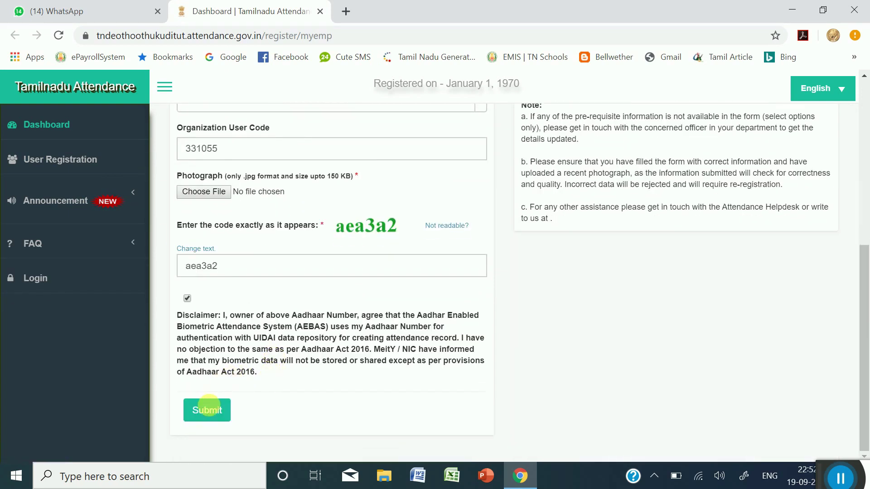
{"action": "scroll", "coordinate": [224, 375], "scroll_direction": "up", "scroll_amount": 6}
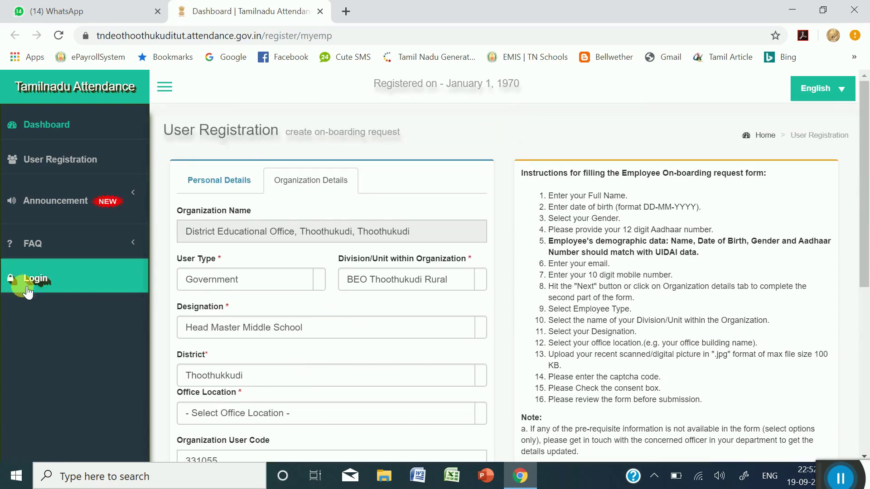
{"action": "left_click", "coordinate": [47, 277]}
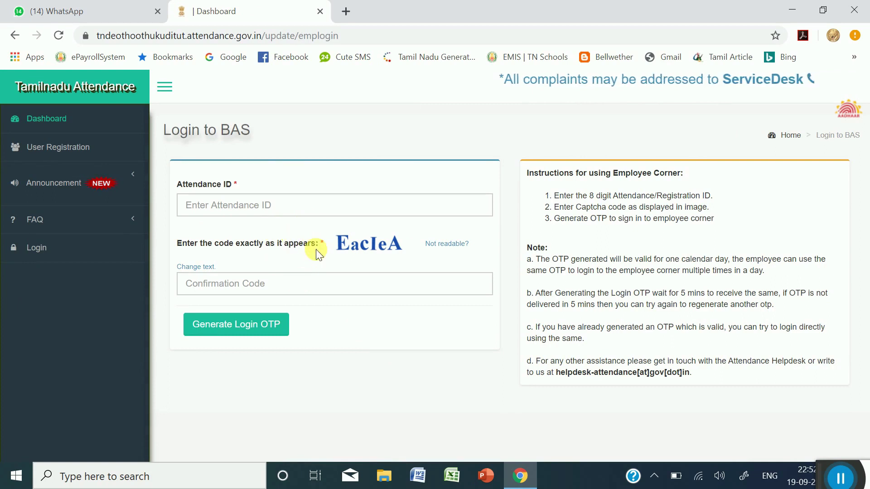
- Enter the employee's 8-digit Attendance ID in the BAS login form
{"action": "left_click", "coordinate": [263, 206]}
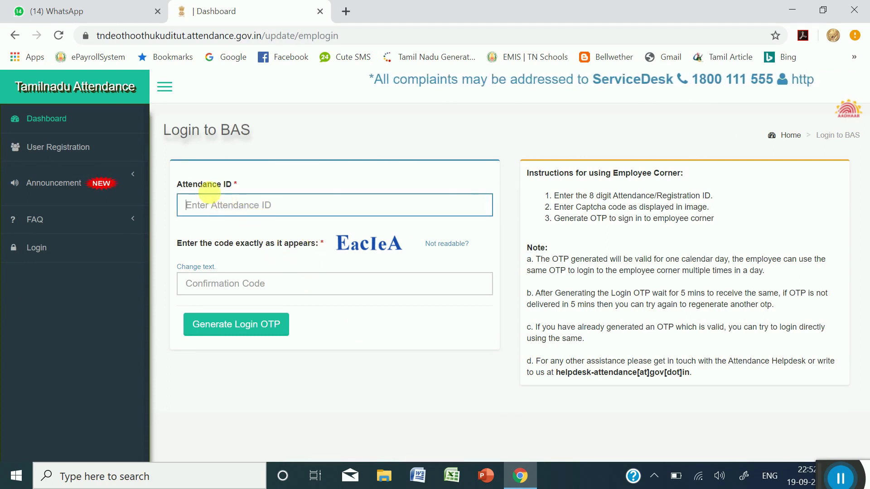
{"action": "left_click_drag", "start_coordinate": [174, 180], "coordinate": [239, 199]}
{"action": "left_click", "coordinate": [230, 207]}
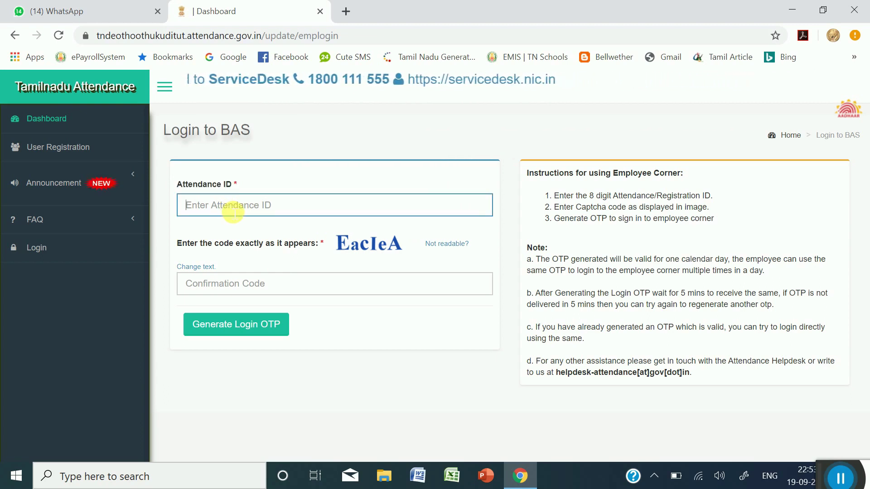
{"action": "type", "text": "1"}
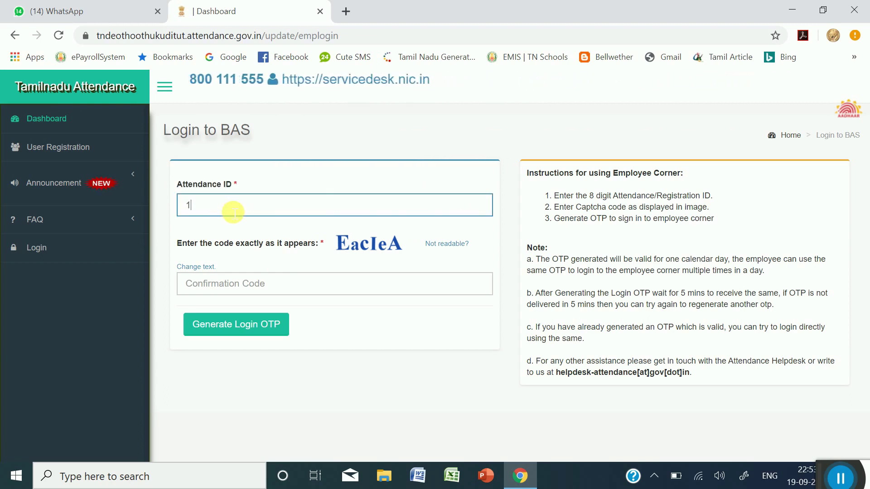
{"action": "type", "text": "23412"}
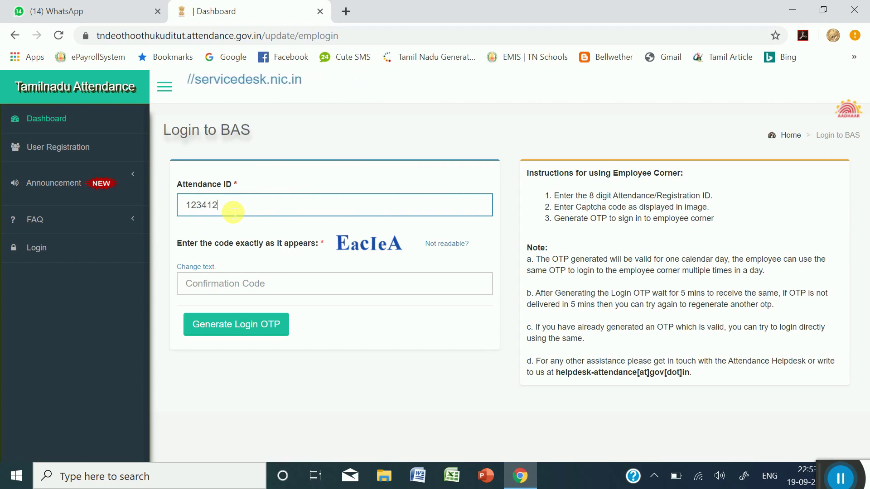
{"action": "type", "text": "34"}
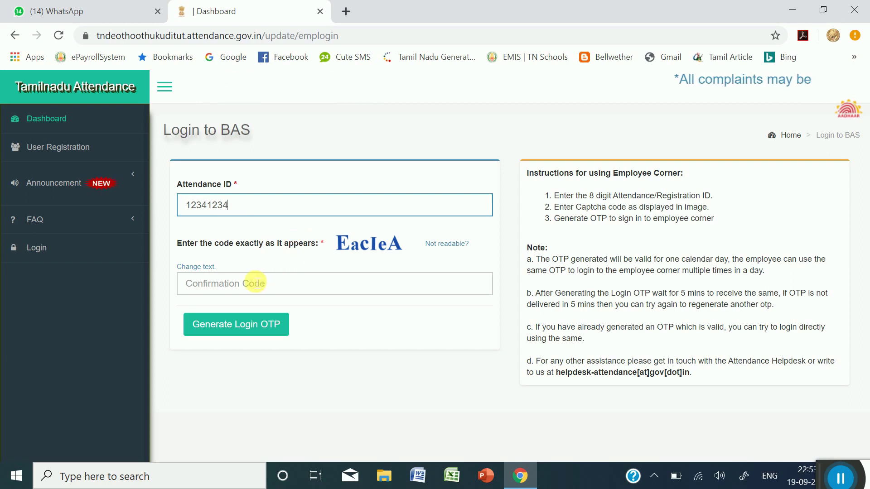
- Type the displayed captcha as the confirmation code and request a login OTP
{"action": "left_click", "coordinate": [224, 281]}
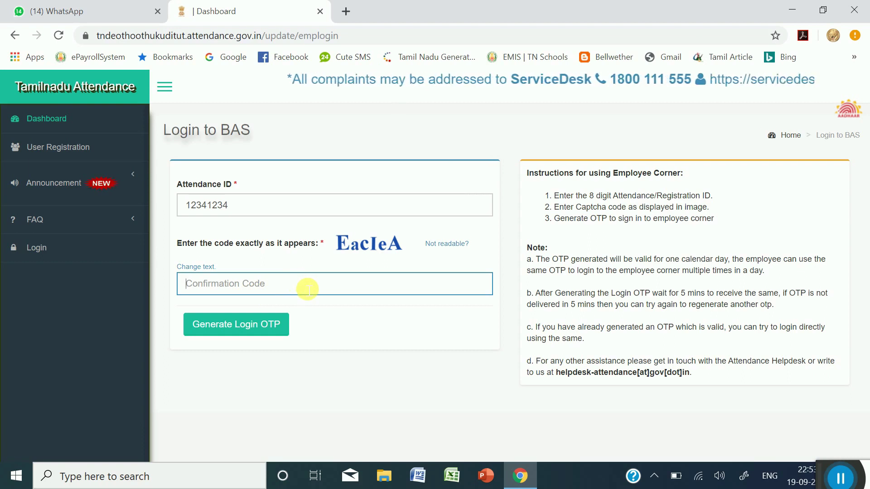
{"action": "type", "text": "Ea"}
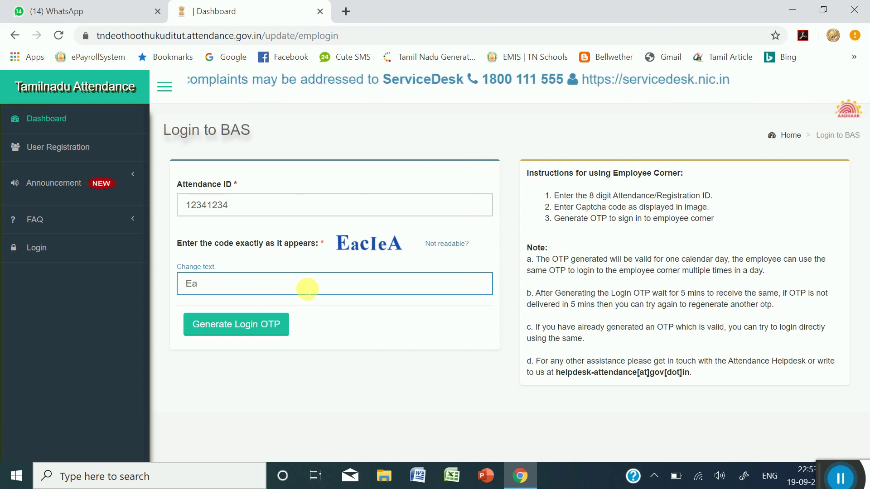
{"action": "type", "text": "d"}
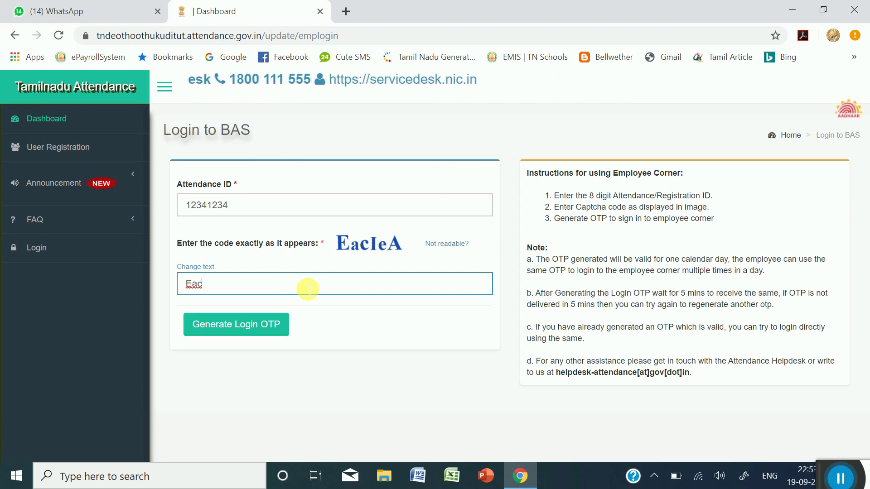
{"action": "key", "text": "BackSpace"}
{"action": "type", "text": "cla"}
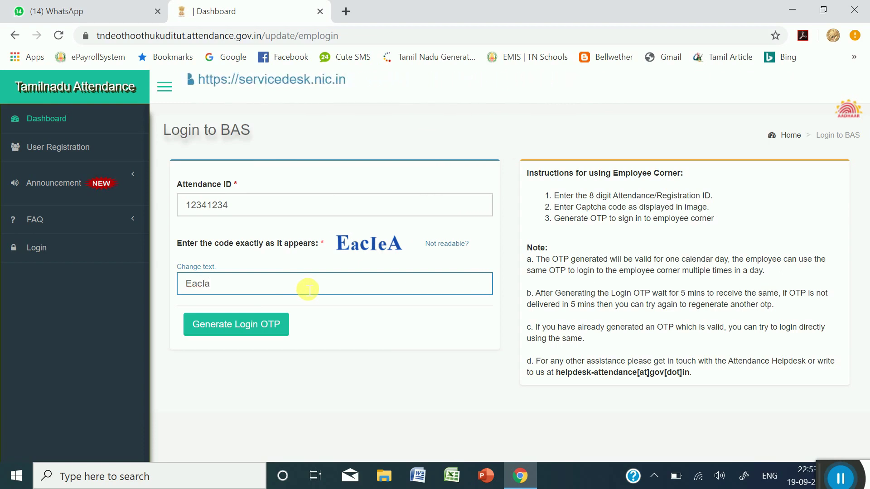
{"action": "key", "text": "BackSpace"}
{"action": "type", "text": "eA"}
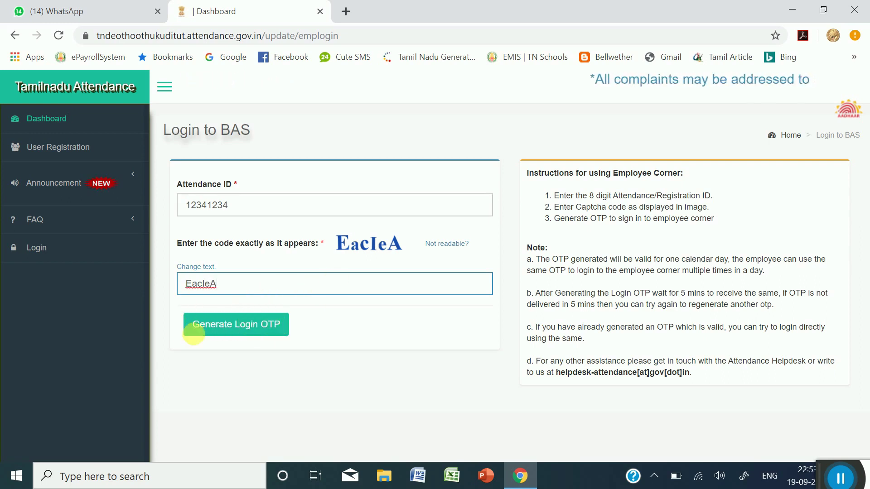
{"action": "left_click", "coordinate": [330, 324]}
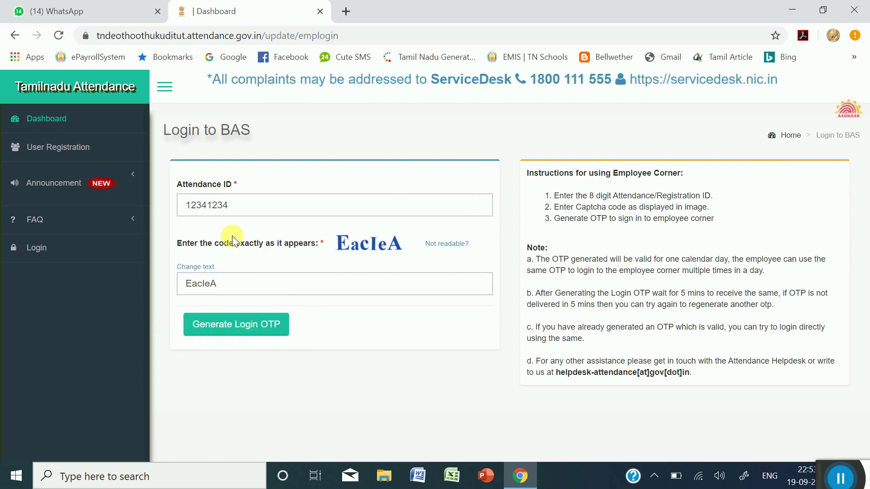
- Go through the BAS sign-in form's username, password and captcha fields, then reload it empty
{"action": "left_click", "coordinate": [36, 248]}
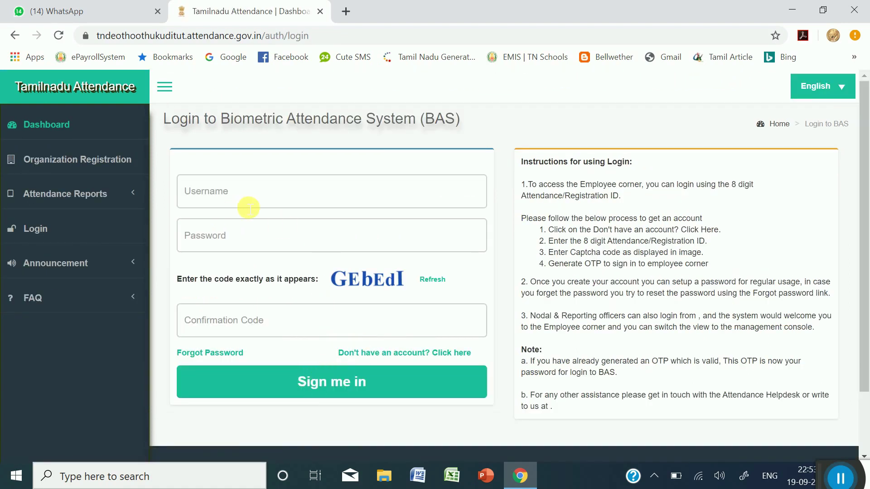
{"action": "left_click", "coordinate": [252, 195]}
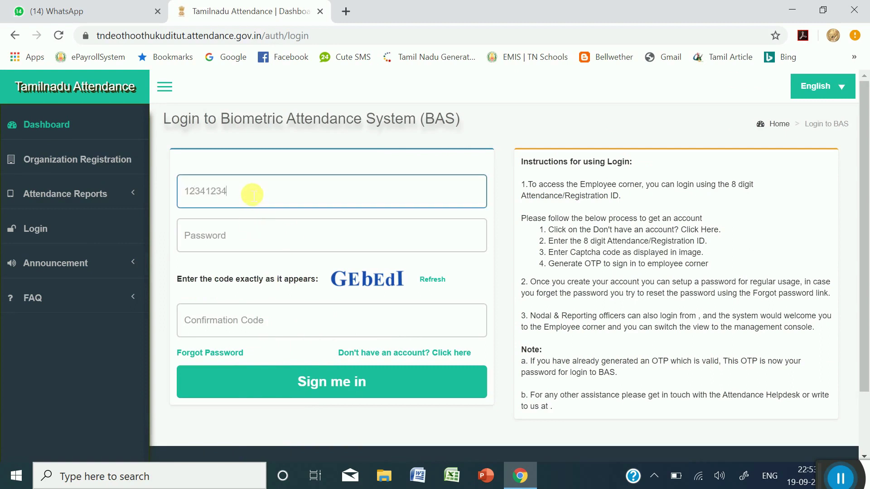
{"action": "left_click", "coordinate": [273, 241]}
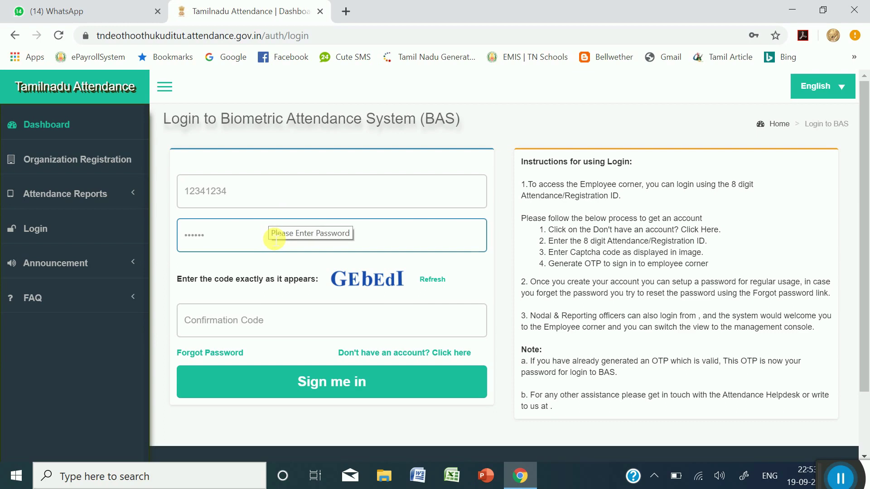
{"action": "left_click", "coordinate": [252, 321]}
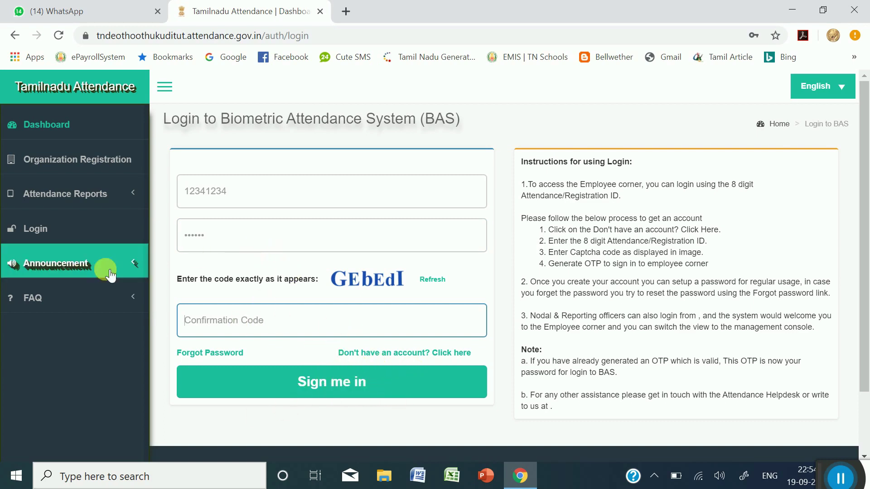
{"action": "left_click", "coordinate": [48, 234]}
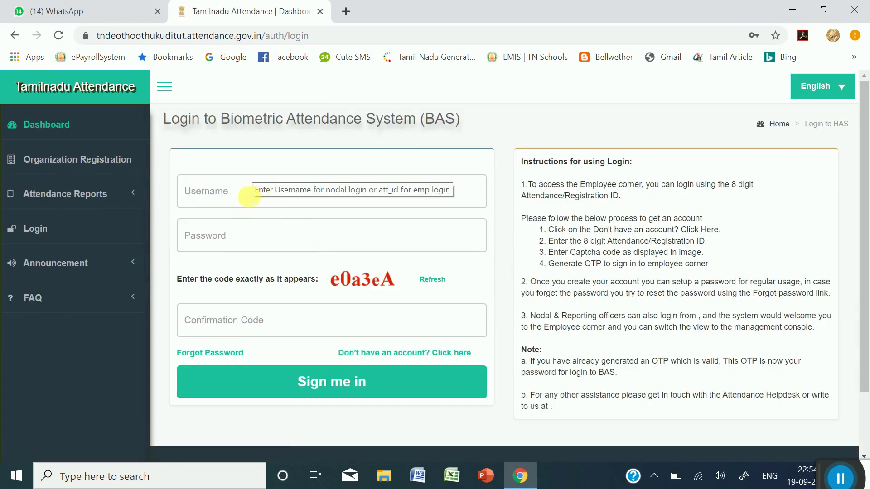
{"action": "left_click", "coordinate": [201, 190]}
{"action": "type", "text": "O"}
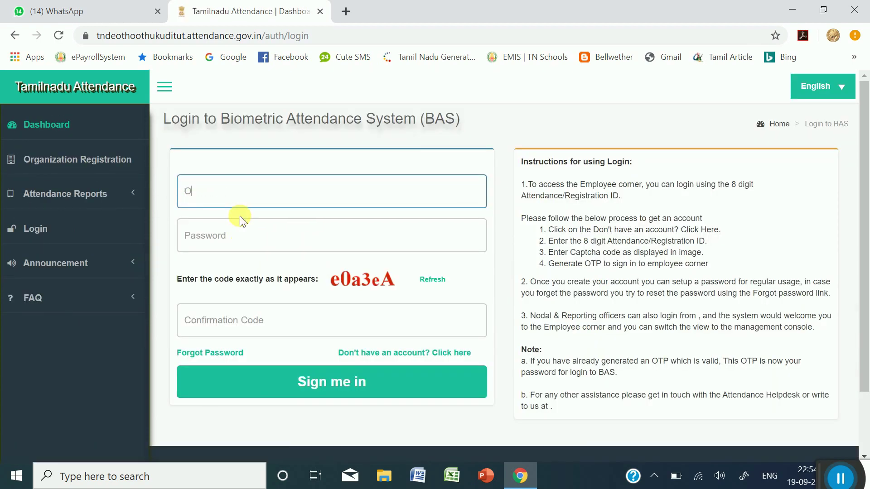
{"action": "type", "text": "ld Password:  OTP"}
{"action": "left_click_drag", "start_coordinate": [199, 192], "coordinate": [185, 193]}
{"action": "type", "text": "New"}
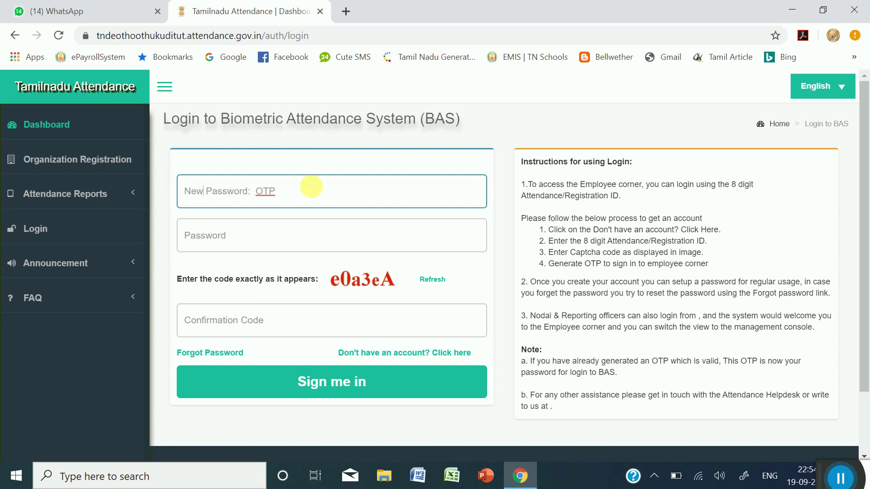
{"action": "double_click", "coordinate": [264, 190]}
{"action": "key", "text": "BackSpace"}
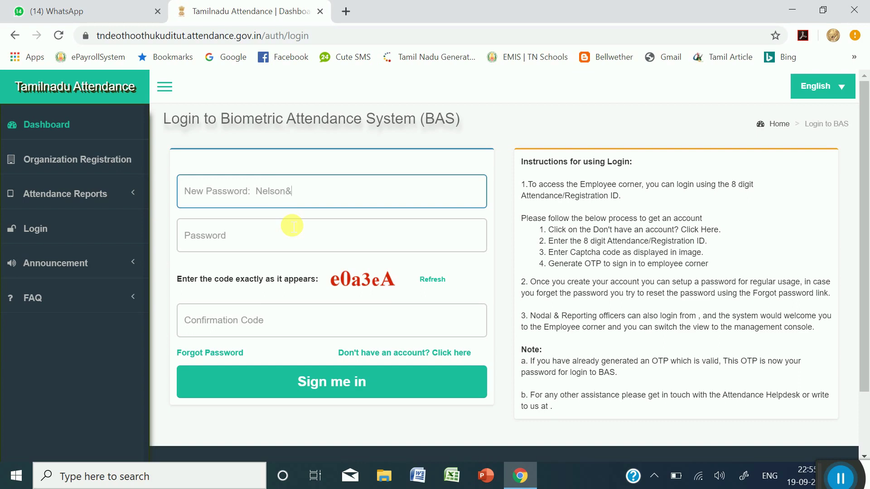
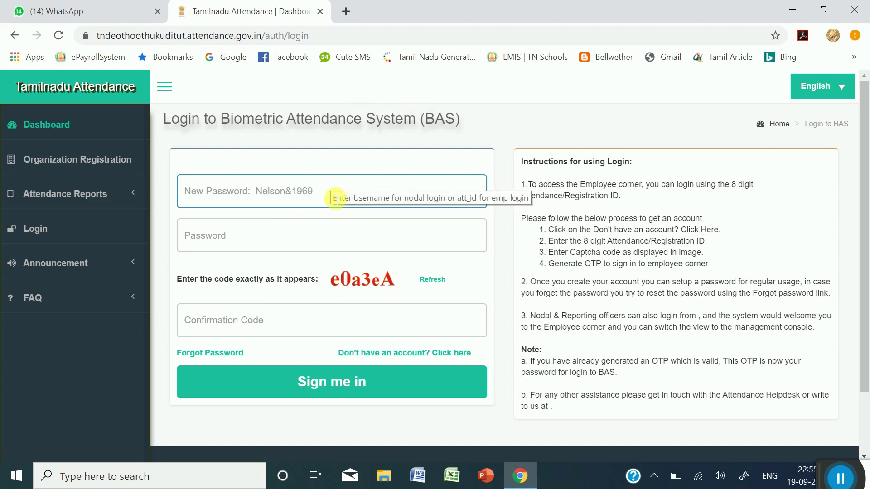
{"action": "left_click_drag", "start_coordinate": [317, 191], "coordinate": [162, 198]}
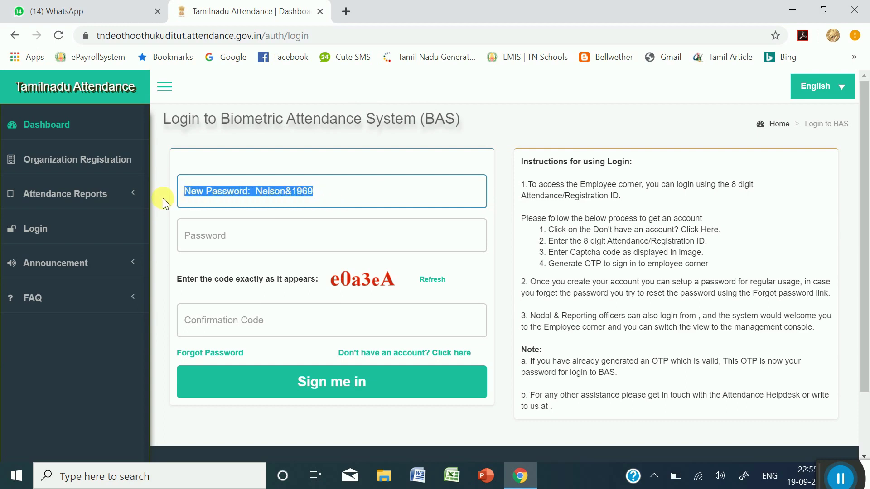
{"action": "key", "text": "BackSpace"}
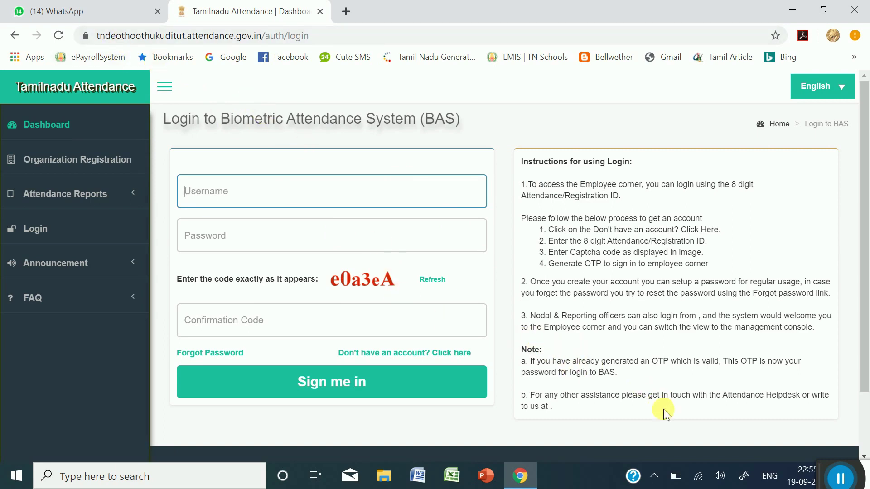
- Open the Thoothukudi District Educational Office dashboard showing 1622 registered users and 1011 present today
{"action": "left_click", "coordinate": [66, 126]}
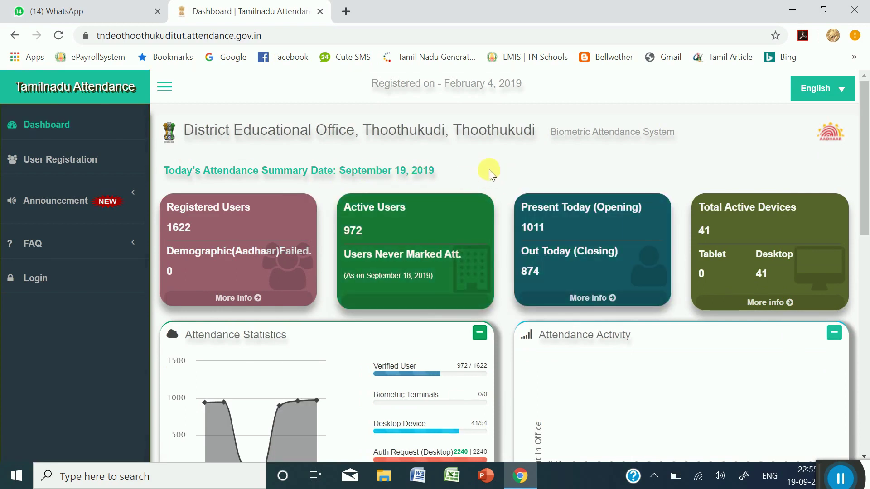
{"action": "scroll", "coordinate": [491, 171], "scroll_direction": "down", "scroll_amount": 1}
{"action": "scroll", "coordinate": [501, 188], "scroll_direction": "down", "scroll_amount": 1}
{"action": "scroll", "coordinate": [502, 195], "scroll_direction": "up", "scroll_amount": 2}
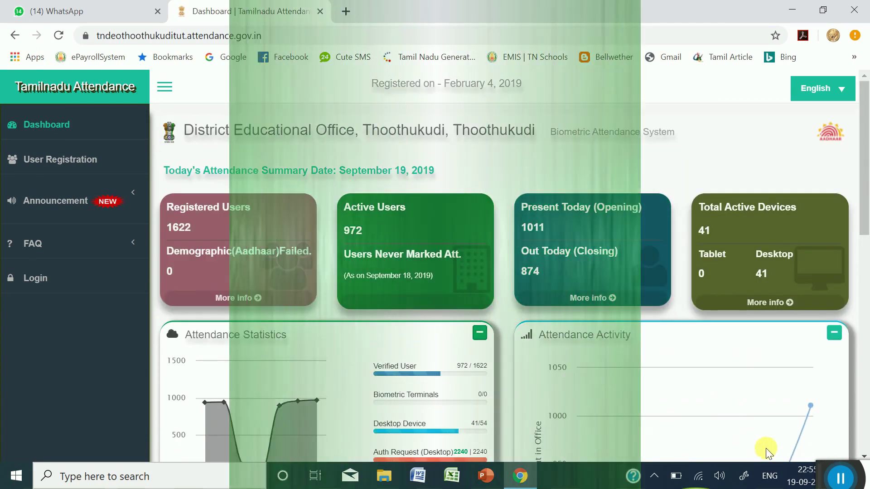